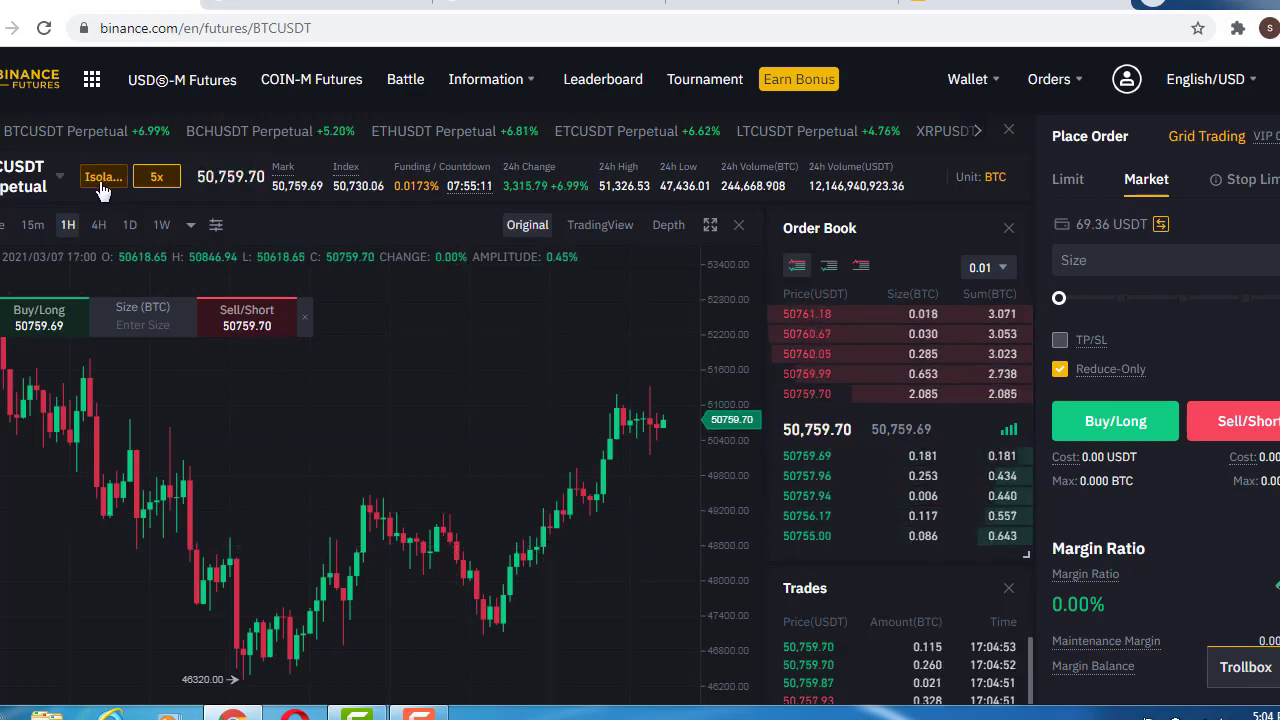
# Review the Cross and Isolated margin mode options for BTCUSDT Perpetual, and leave the dialog without applying a change
pyautogui.moveTo(25, 195)
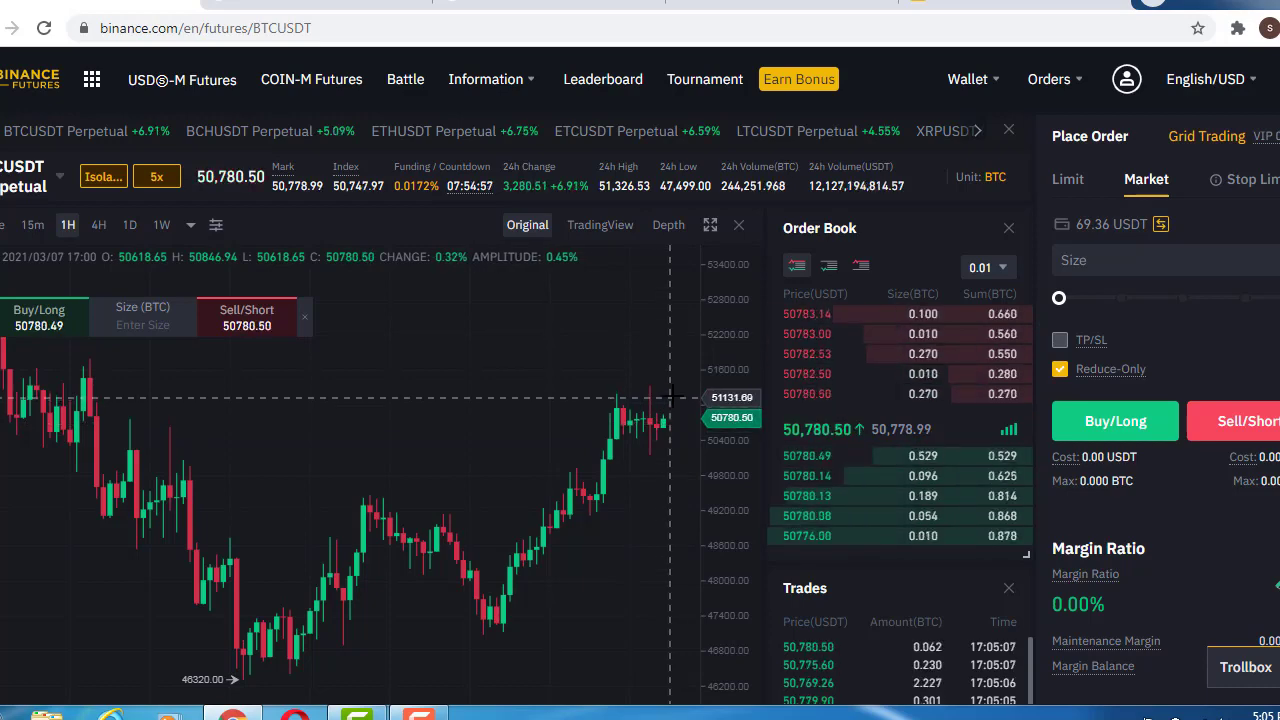
pyautogui.click(104, 186)
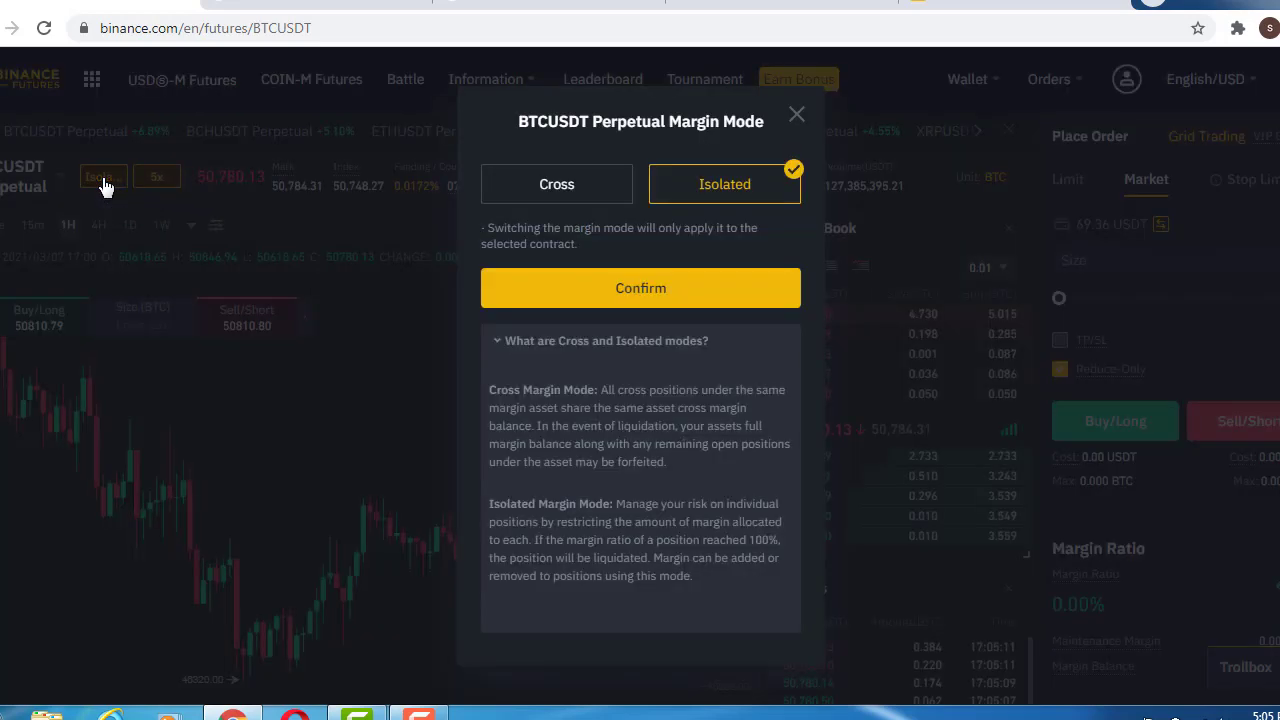
pyautogui.click(591, 205)
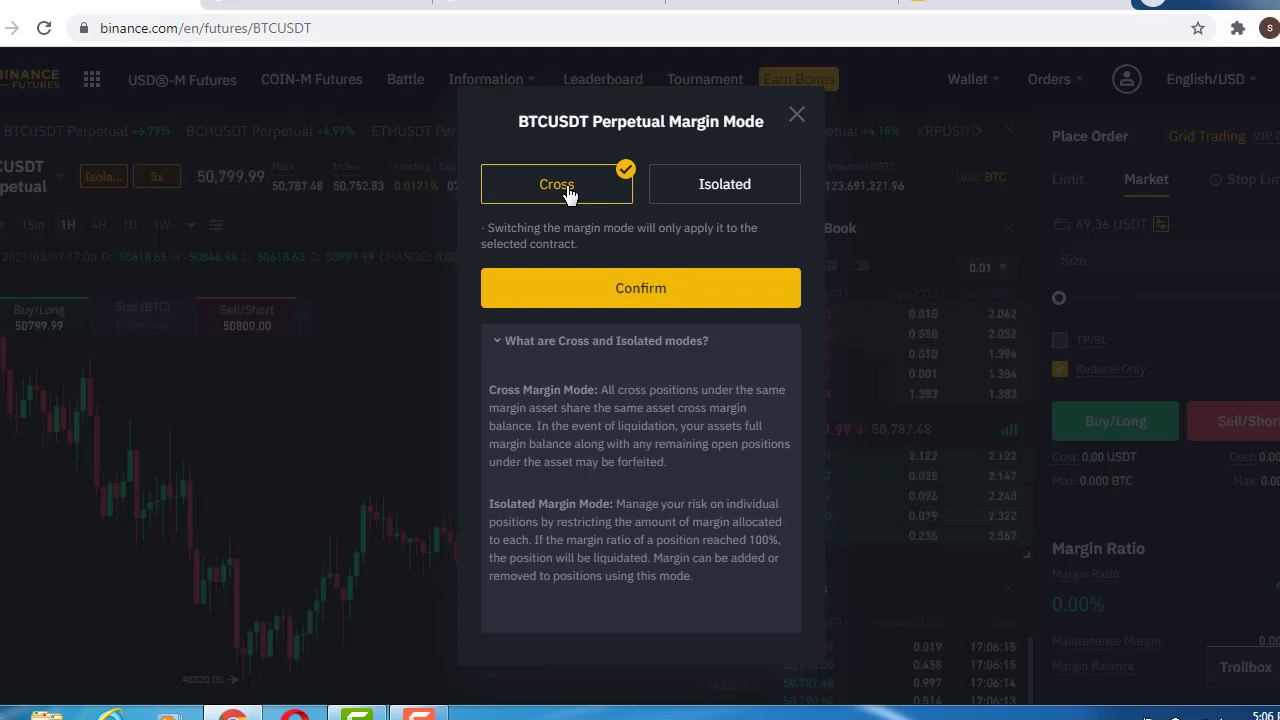
pyautogui.click(747, 186)
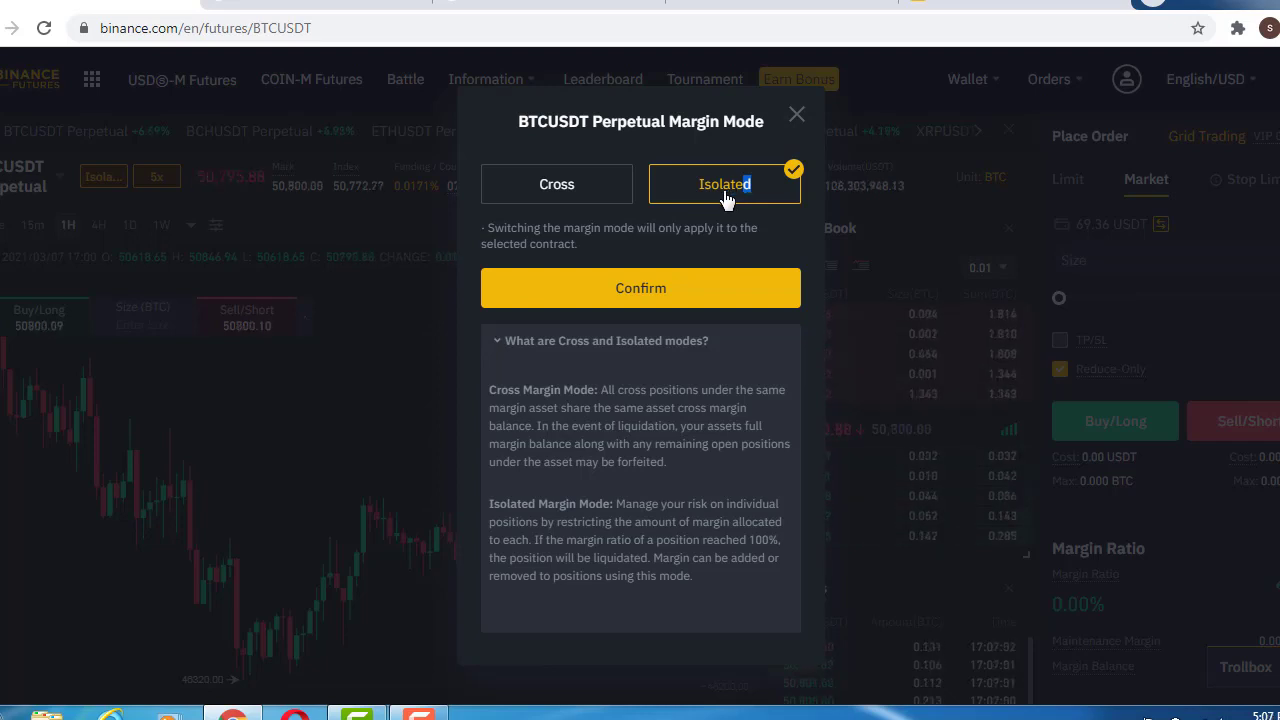
pyautogui.click(800, 118)
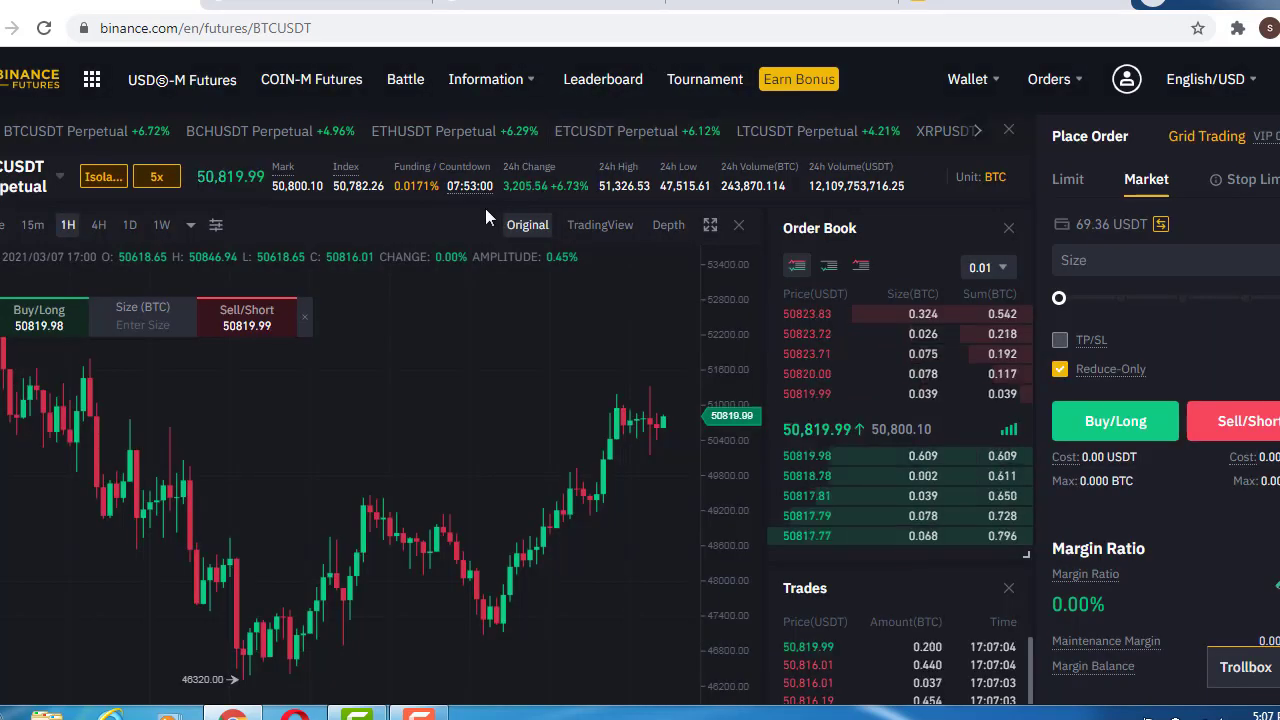
# Try leverages of 99x and 10x for BTCUSDT Perpetual, and confirm the leverage at 5x
pyautogui.click(165, 183)
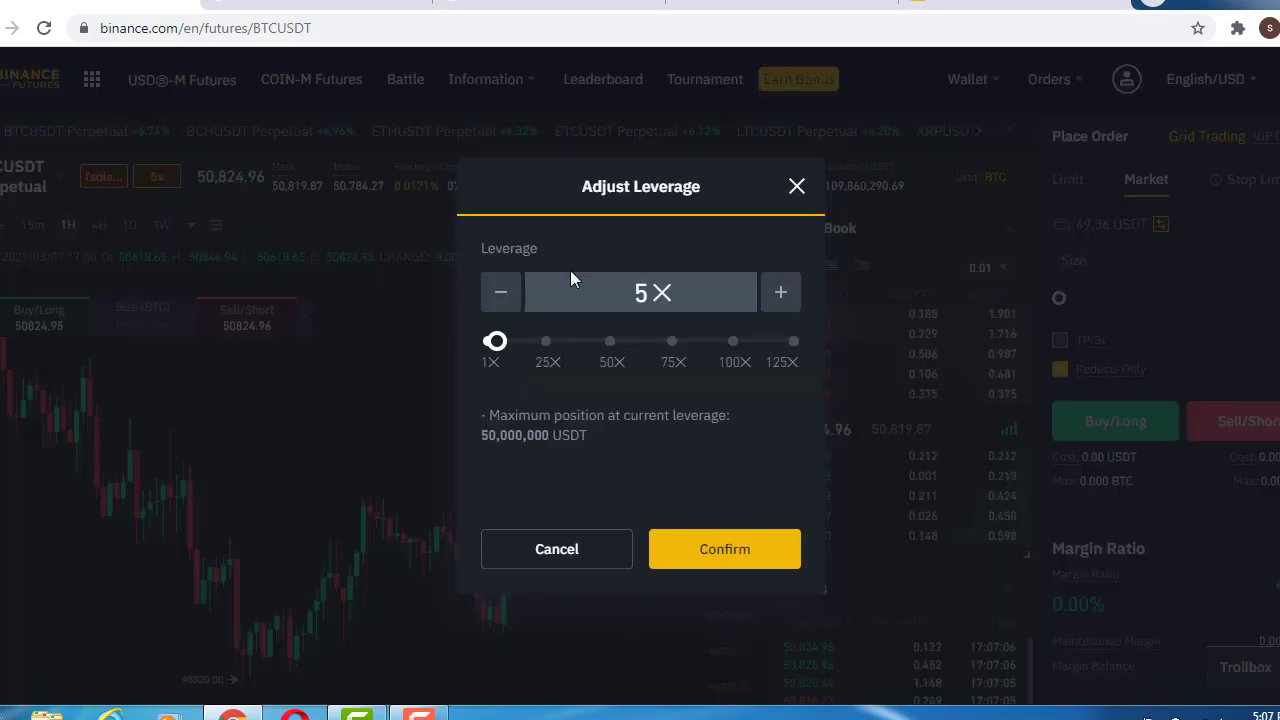
pyautogui.moveTo(598, 354)
pyautogui.moveTo(500, 345)
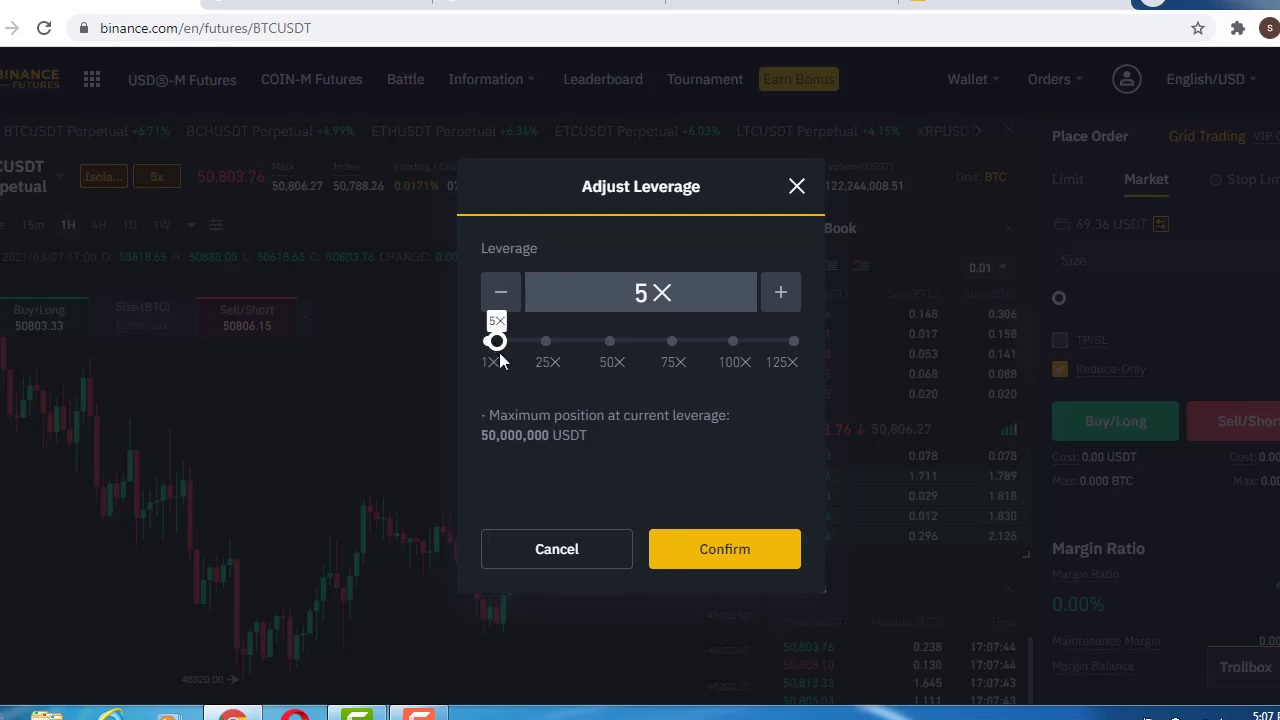
pyautogui.moveTo(499, 352)
pyautogui.mouseDown()
pyautogui.moveTo(486, 371)
pyautogui.moveTo(502, 389)
pyautogui.moveTo(521, 362)
pyautogui.moveTo(498, 367)
pyautogui.mouseUp()
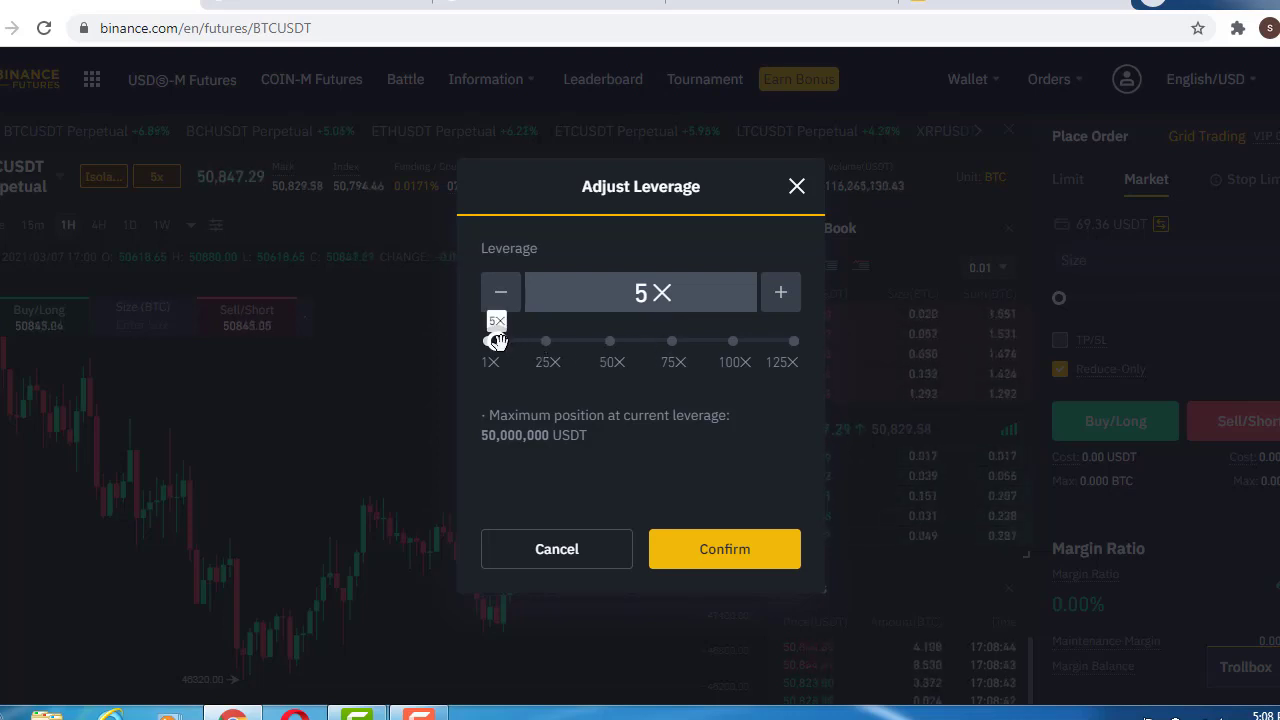
pyautogui.moveTo(496, 341); pyautogui.dragTo(729, 345)
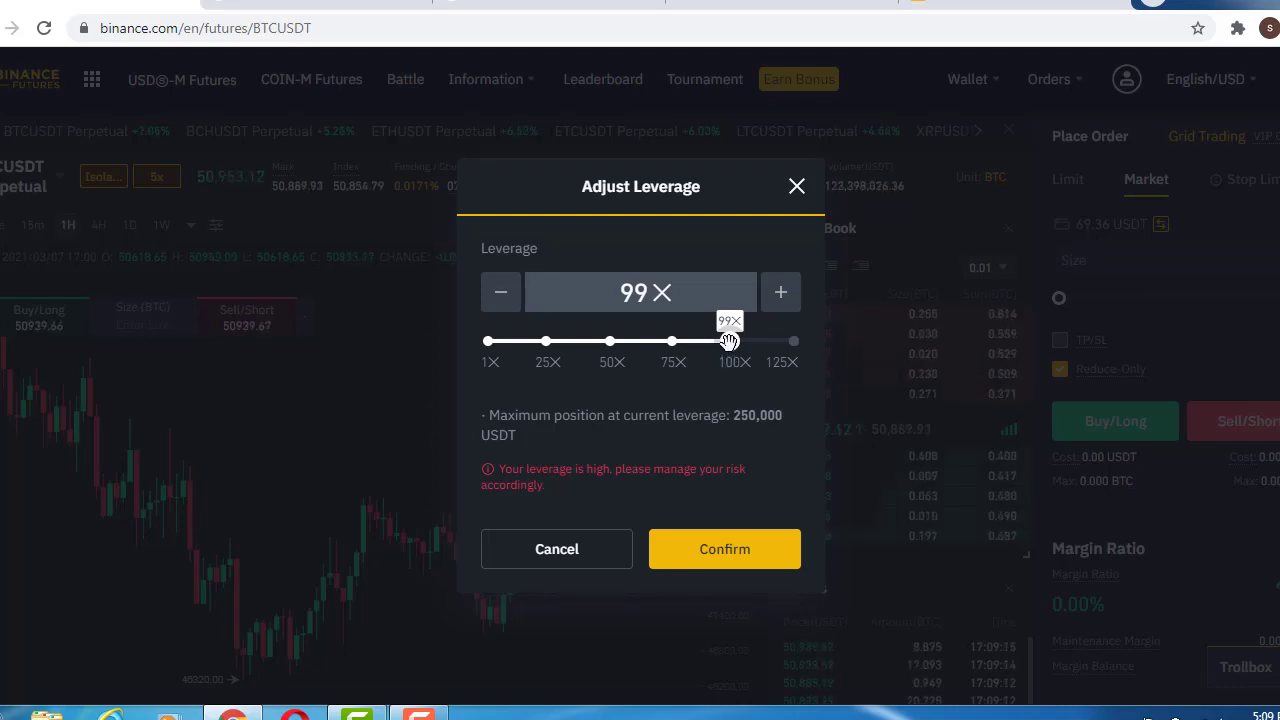
pyautogui.moveTo(729, 343); pyautogui.dragTo(508, 343)
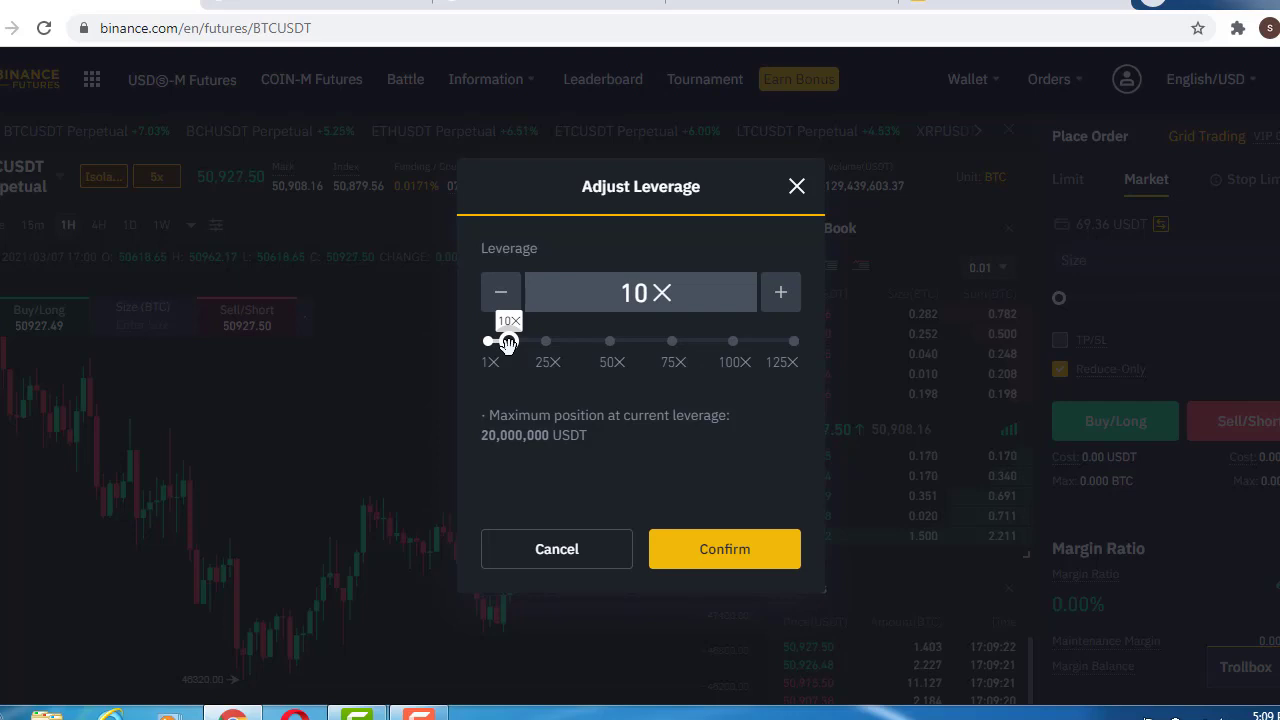
pyautogui.moveTo(508, 343); pyautogui.dragTo(600, 445)
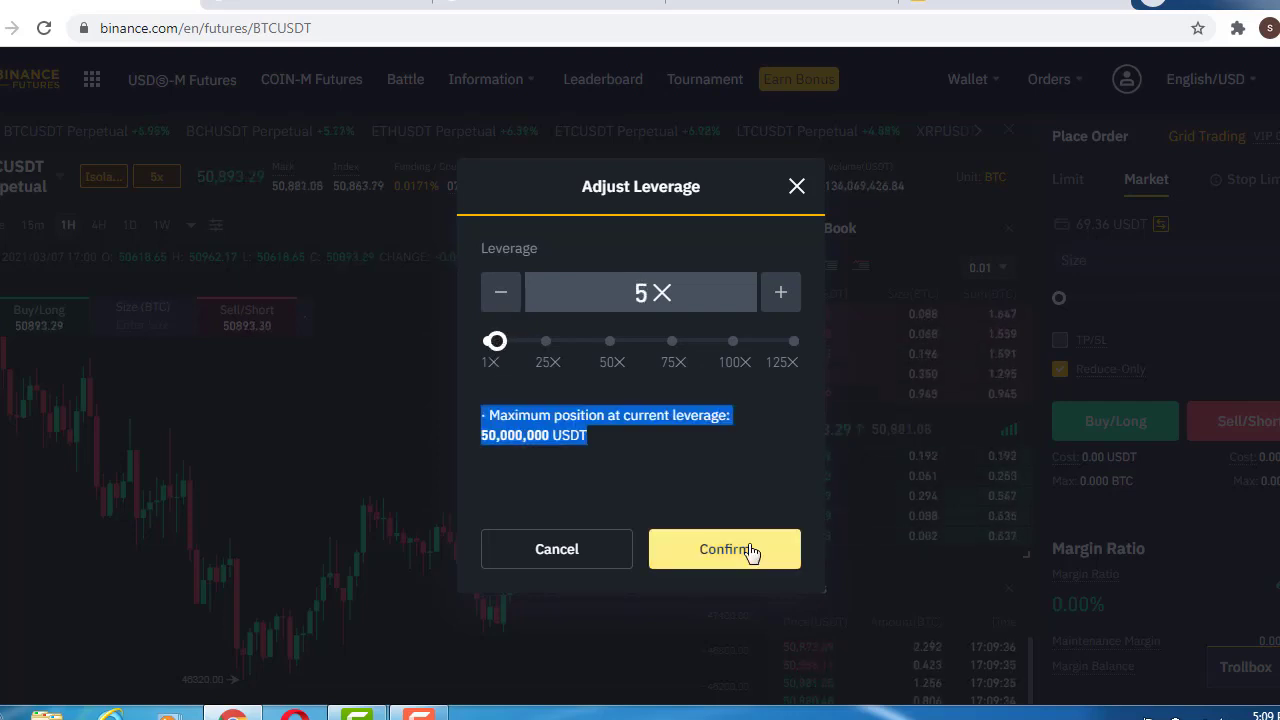
pyautogui.click(749, 551)
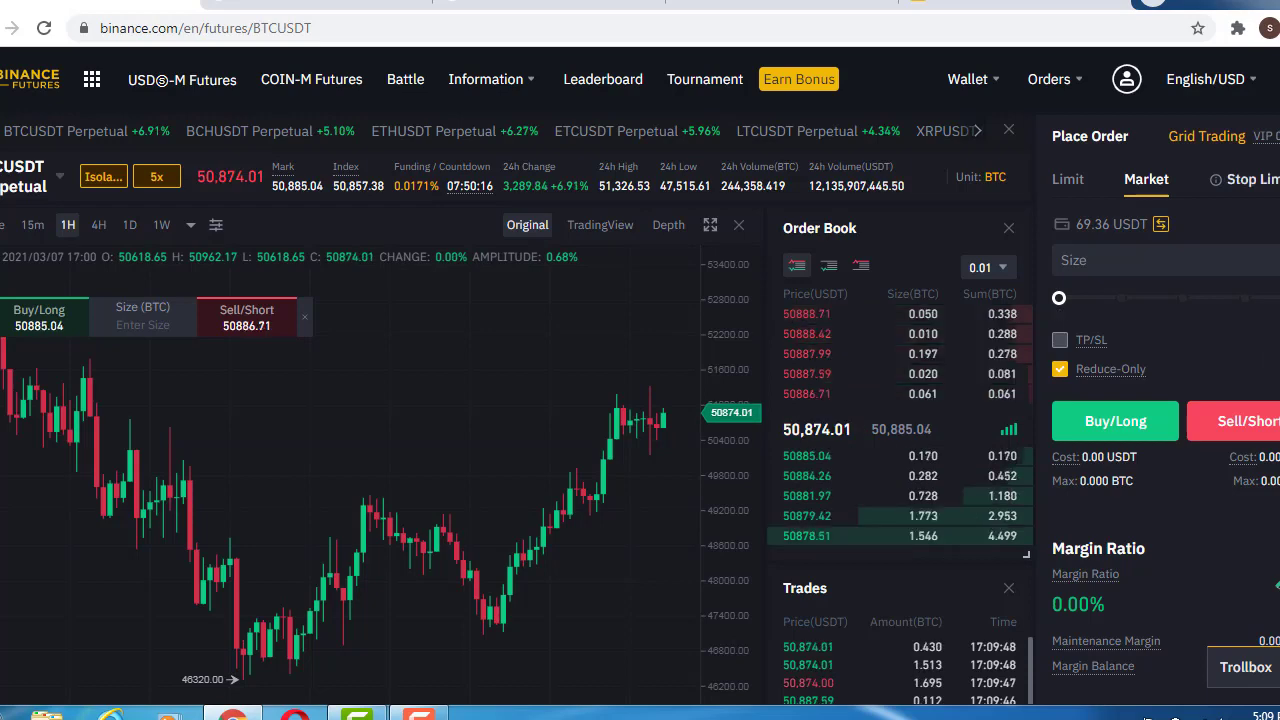
# Turn off Reduce-Only for the BTCUSDT market order
pyautogui.moveTo(1255, 180)
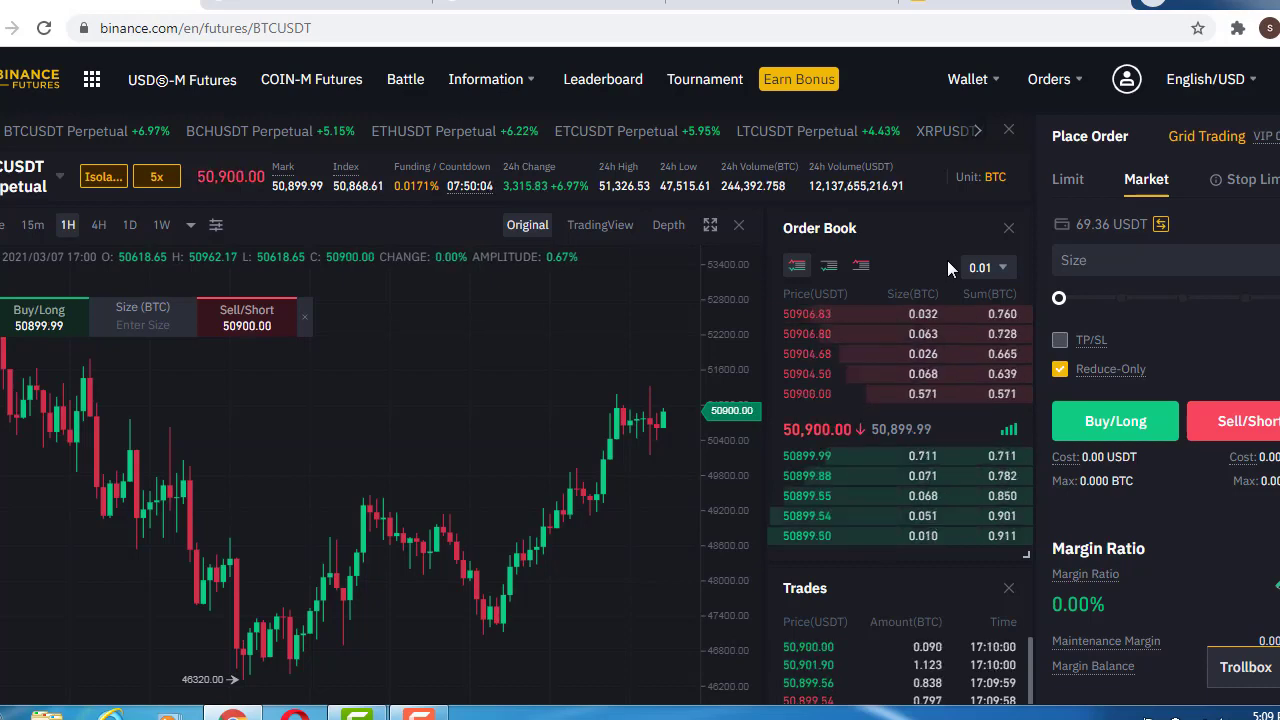
pyautogui.click(1085, 264)
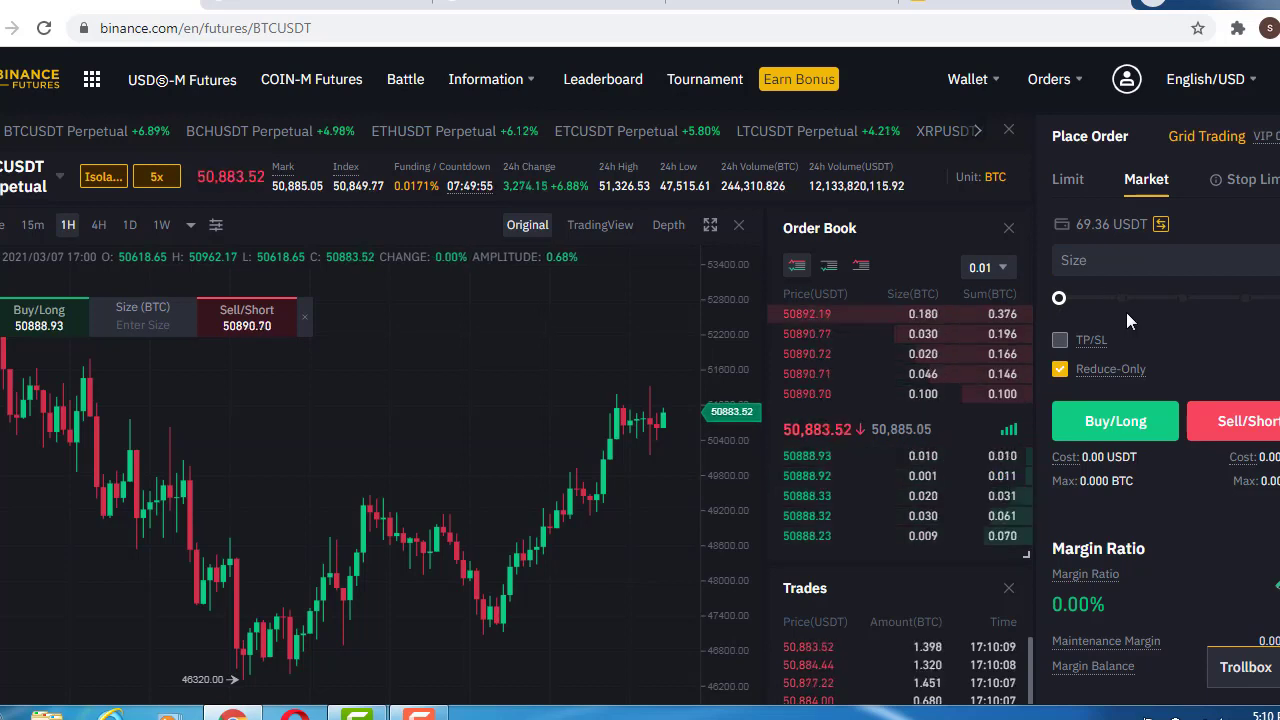
pyautogui.moveTo(1114, 307)
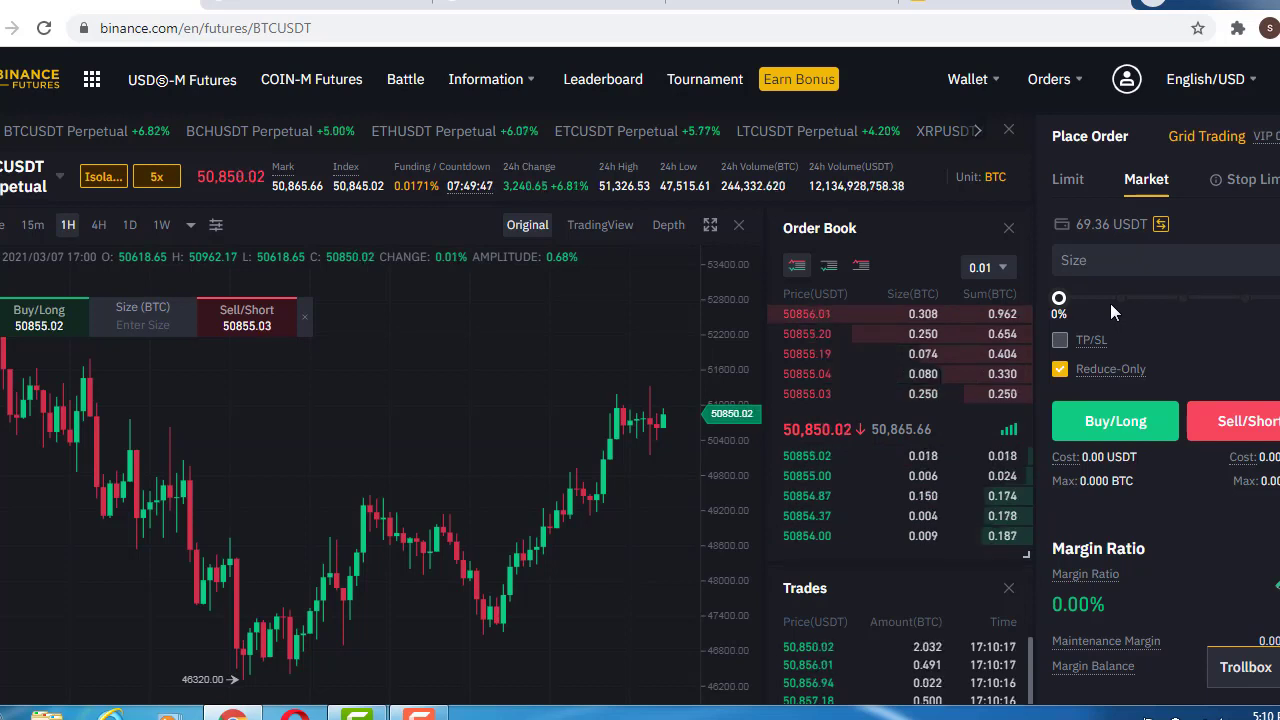
pyautogui.click(1107, 373)
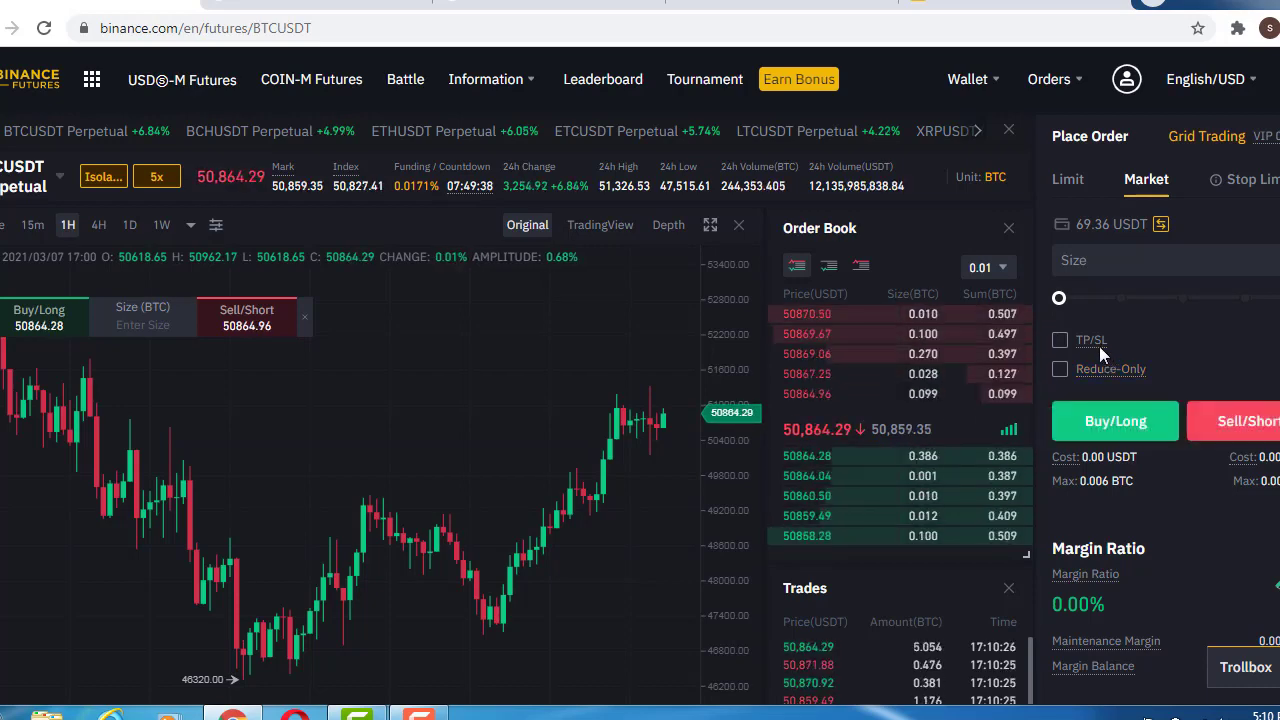
# Try the TP/SL and Reduce-Only options on the market order, switching each one on and back off
pyautogui.click(1097, 346)
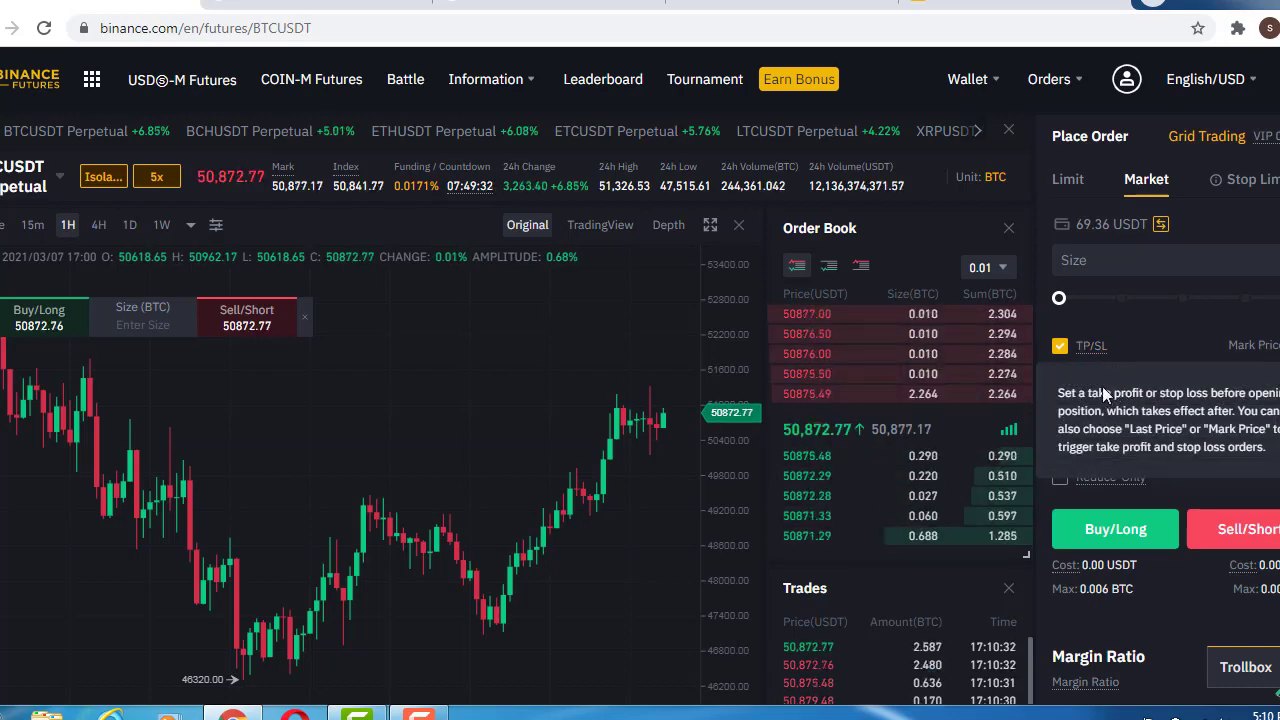
pyautogui.click(1060, 347)
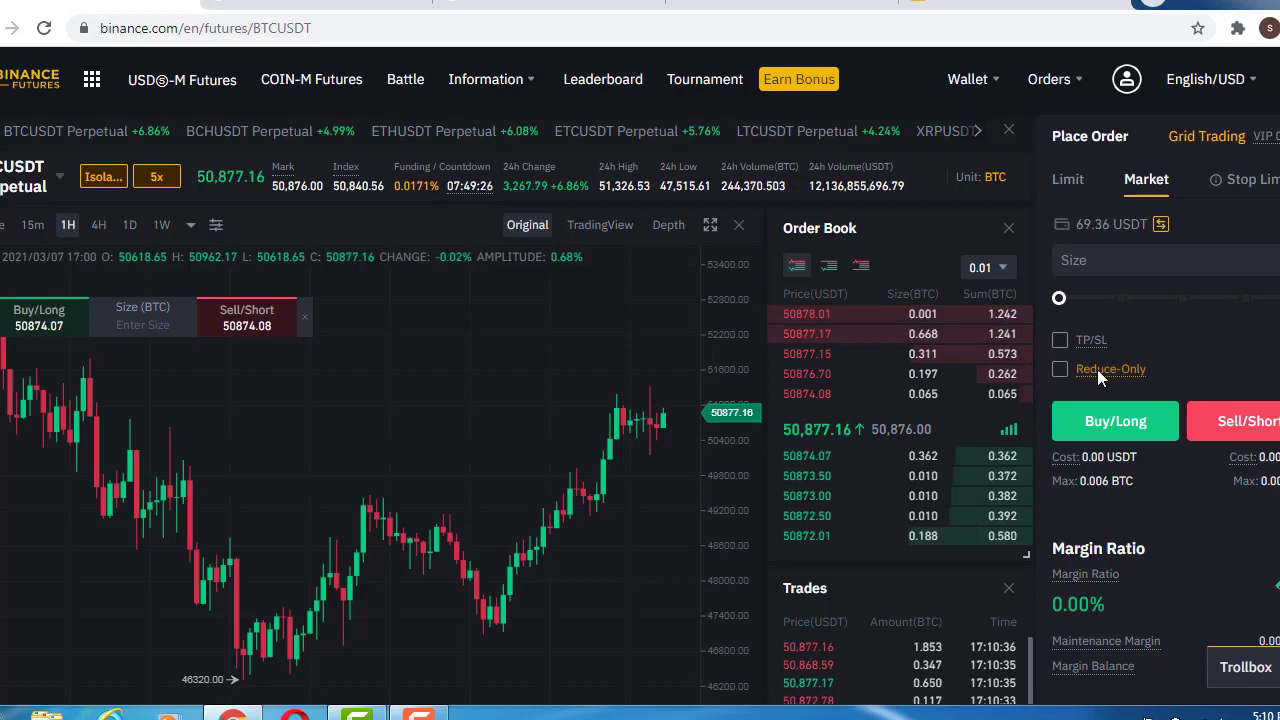
pyautogui.click(1065, 371)
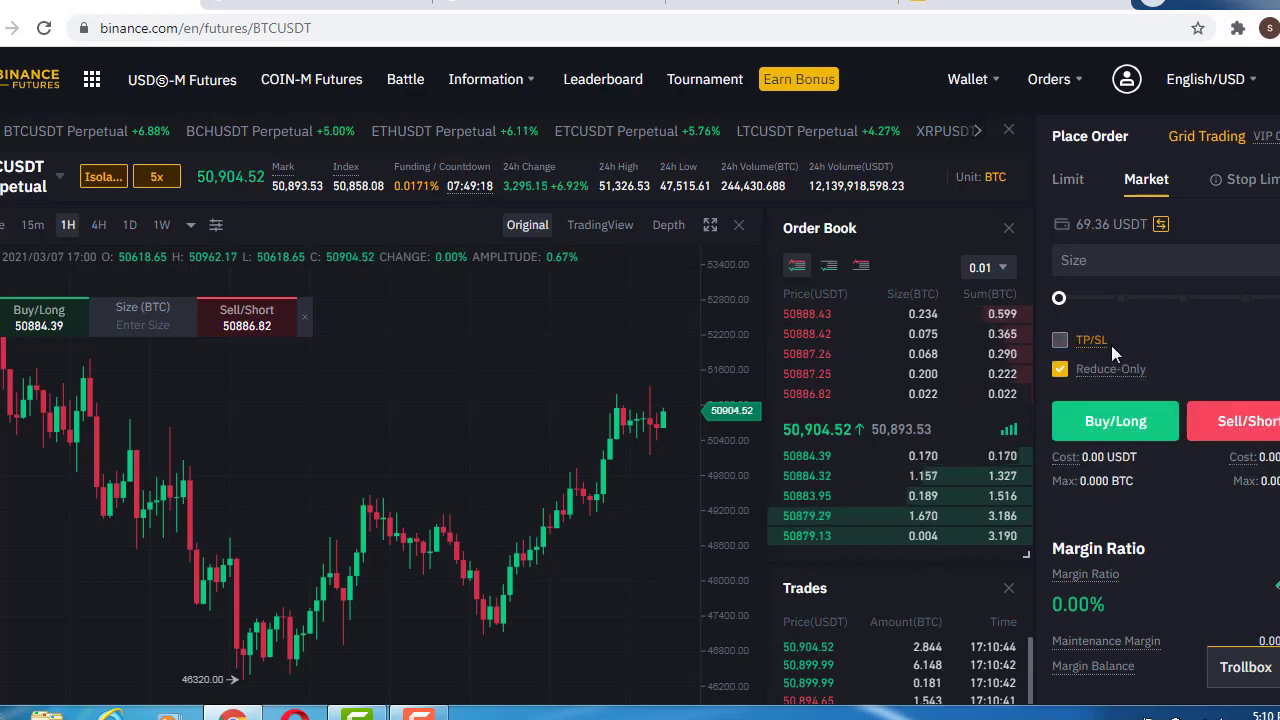
pyautogui.click(1068, 371)
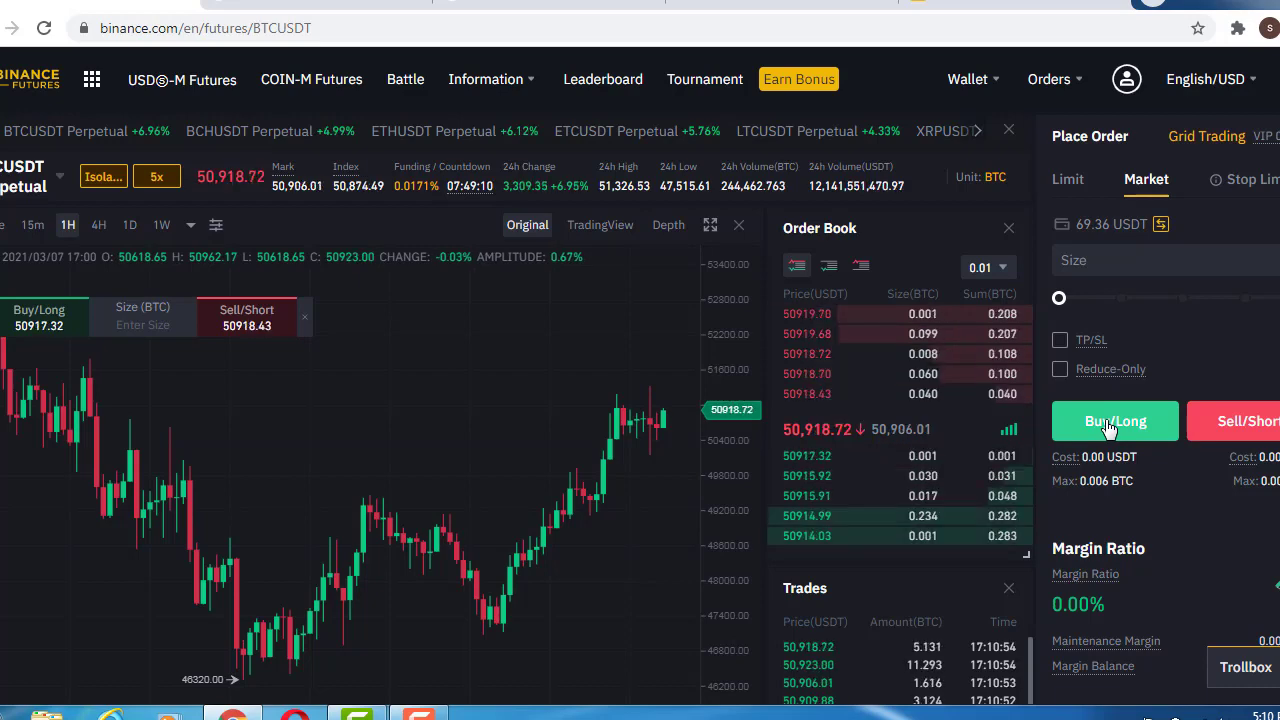
# Place a market Buy/Long order on BTCUSDT Perpetual with a size of 0.001 BTC
pyautogui.click(1111, 260)
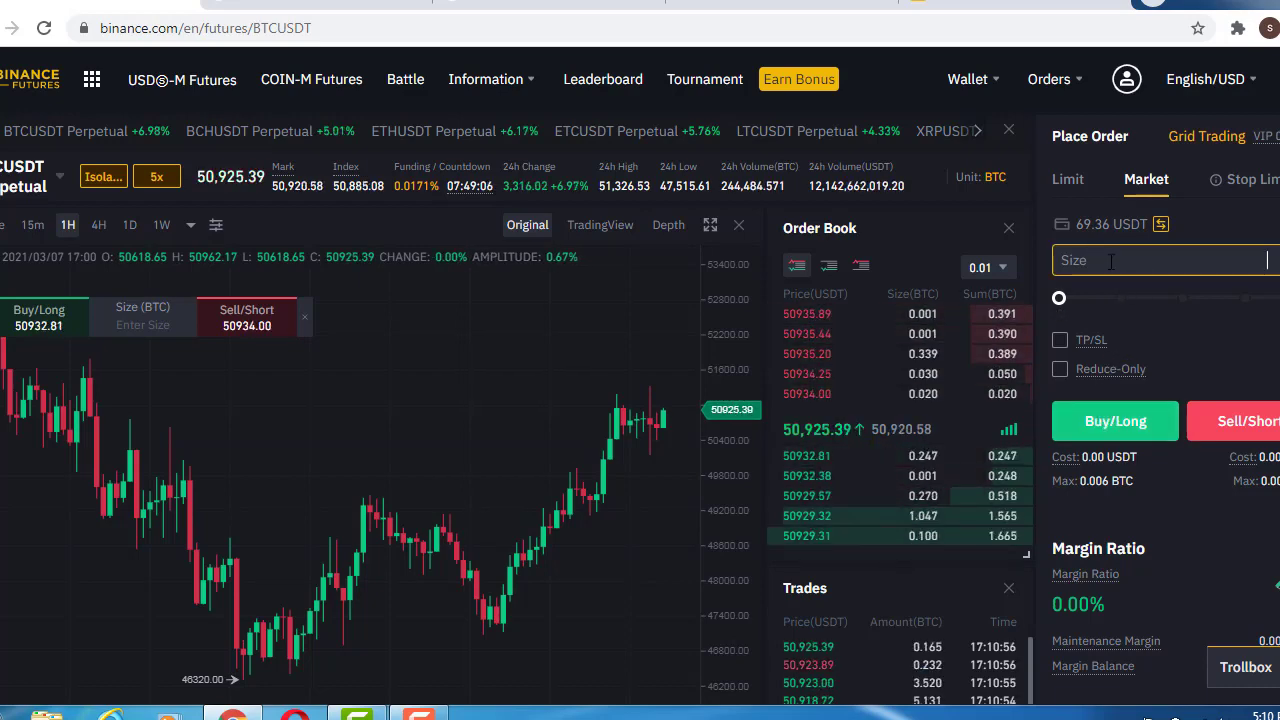
pyautogui.write('0.001')
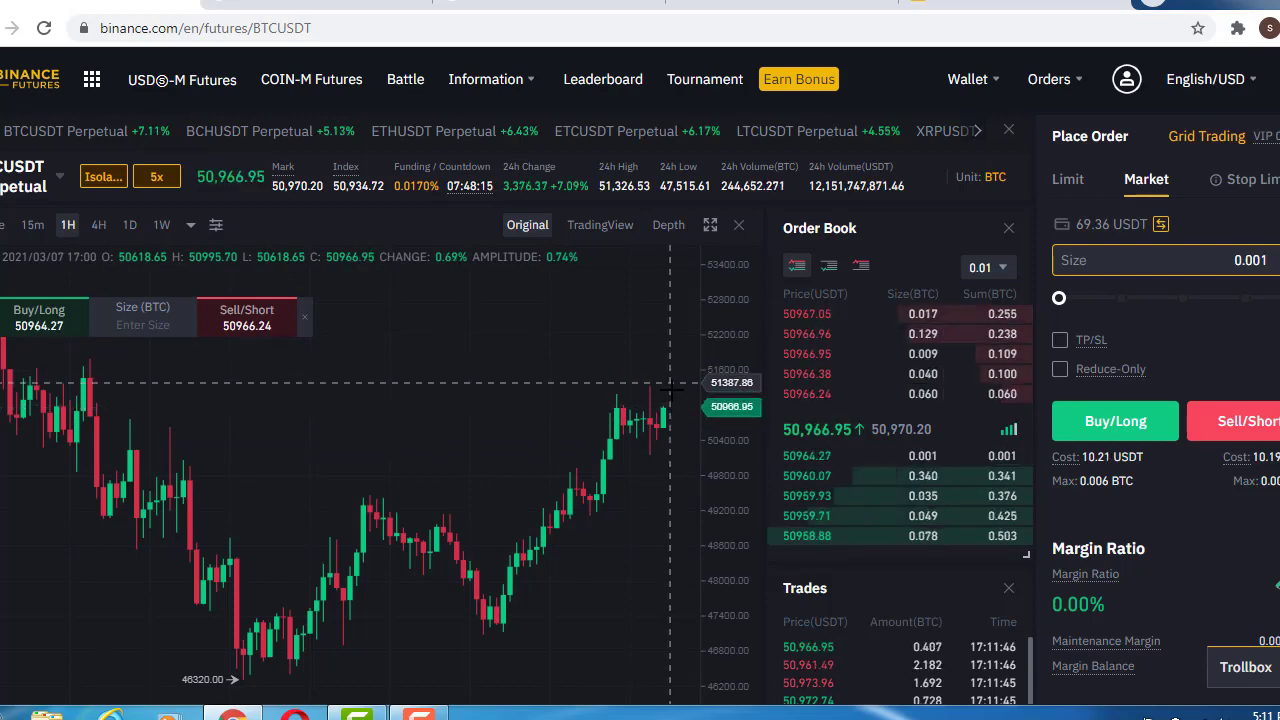
pyautogui.click(1118, 428)
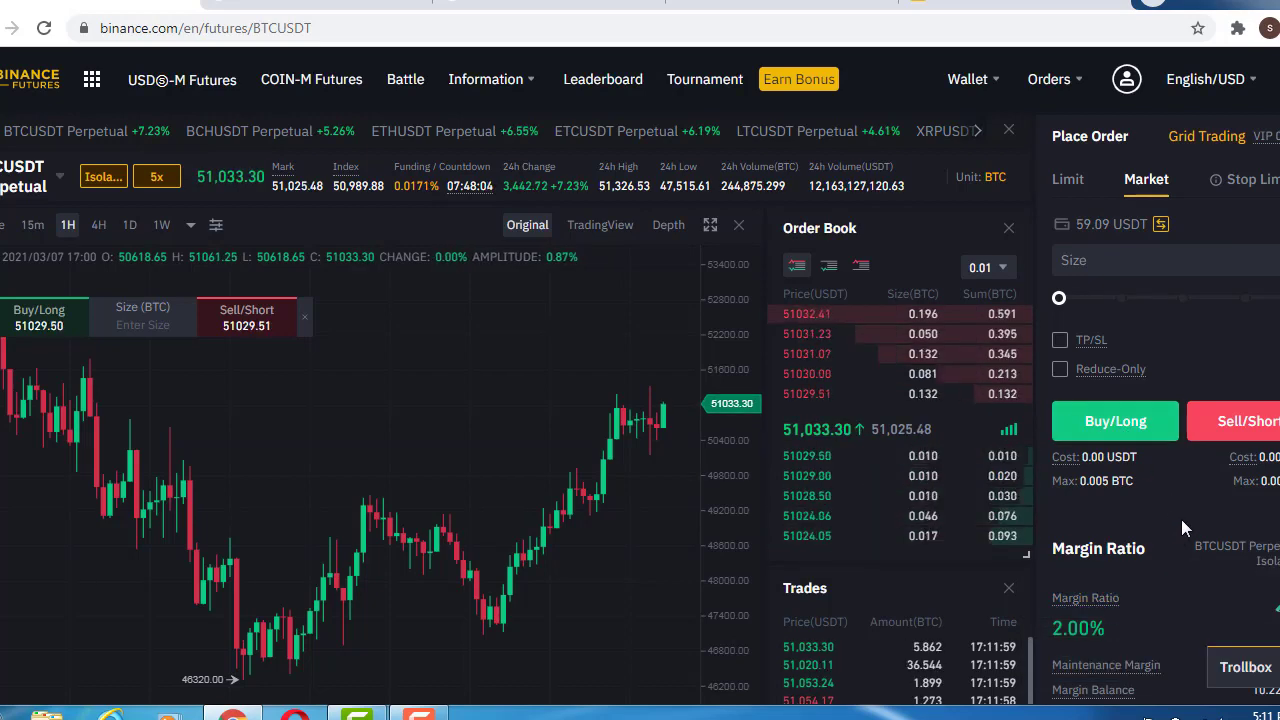
# Examine the open BTCUSDT position and its margin ratio, maintenance margin and margin balance
pyautogui.scroll(-2, 1182, 527)
pyautogui.scroll(-1, 1182, 527)
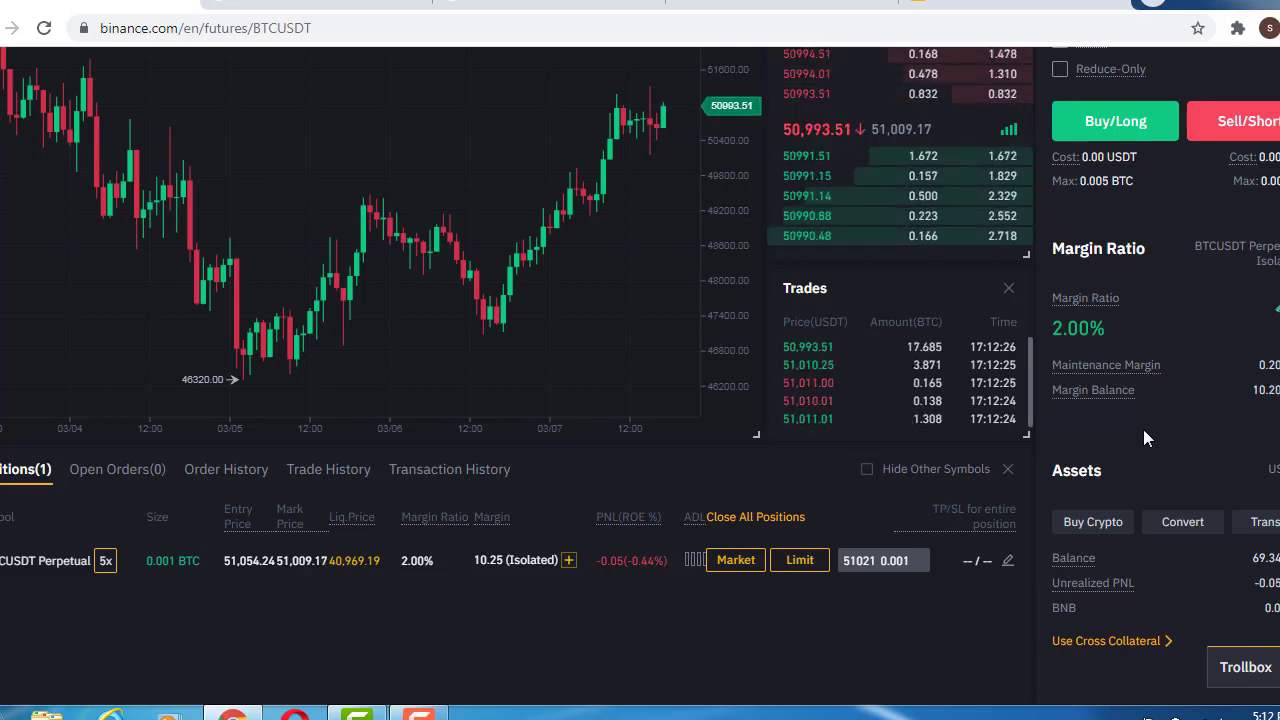
pyautogui.scroll(2, 1145, 438)
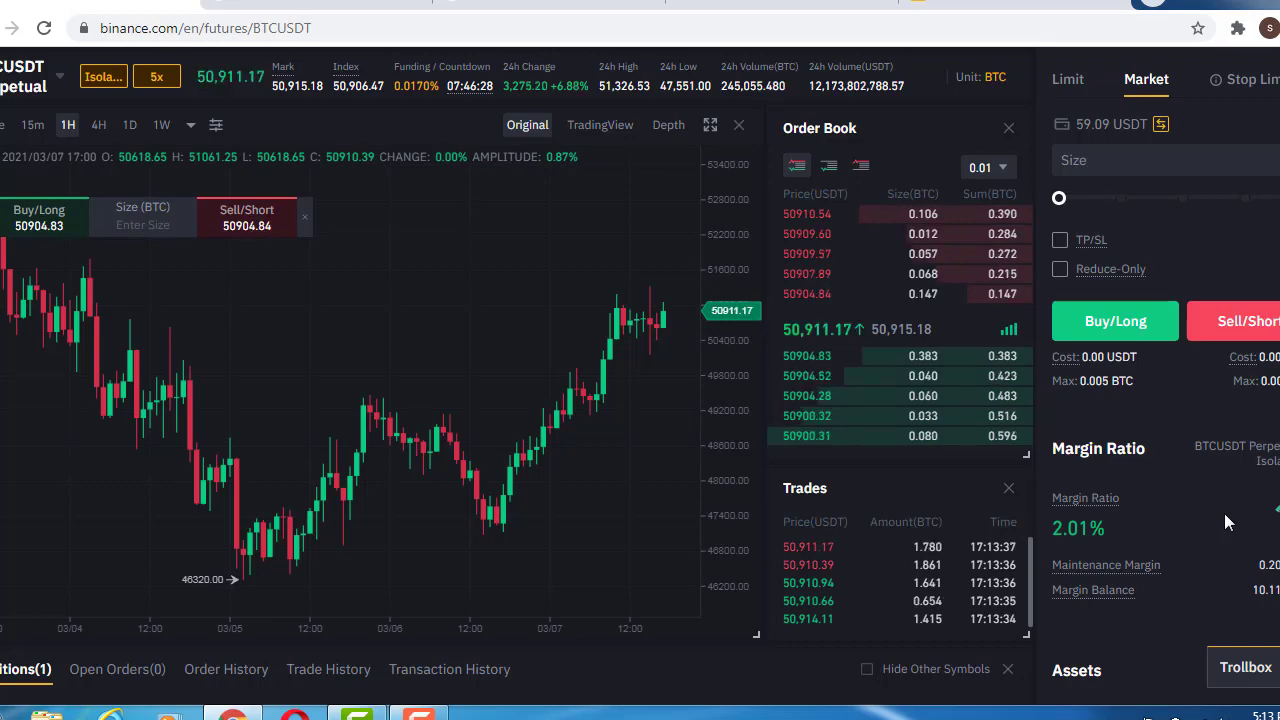
pyautogui.scroll(-1, 1224, 513)
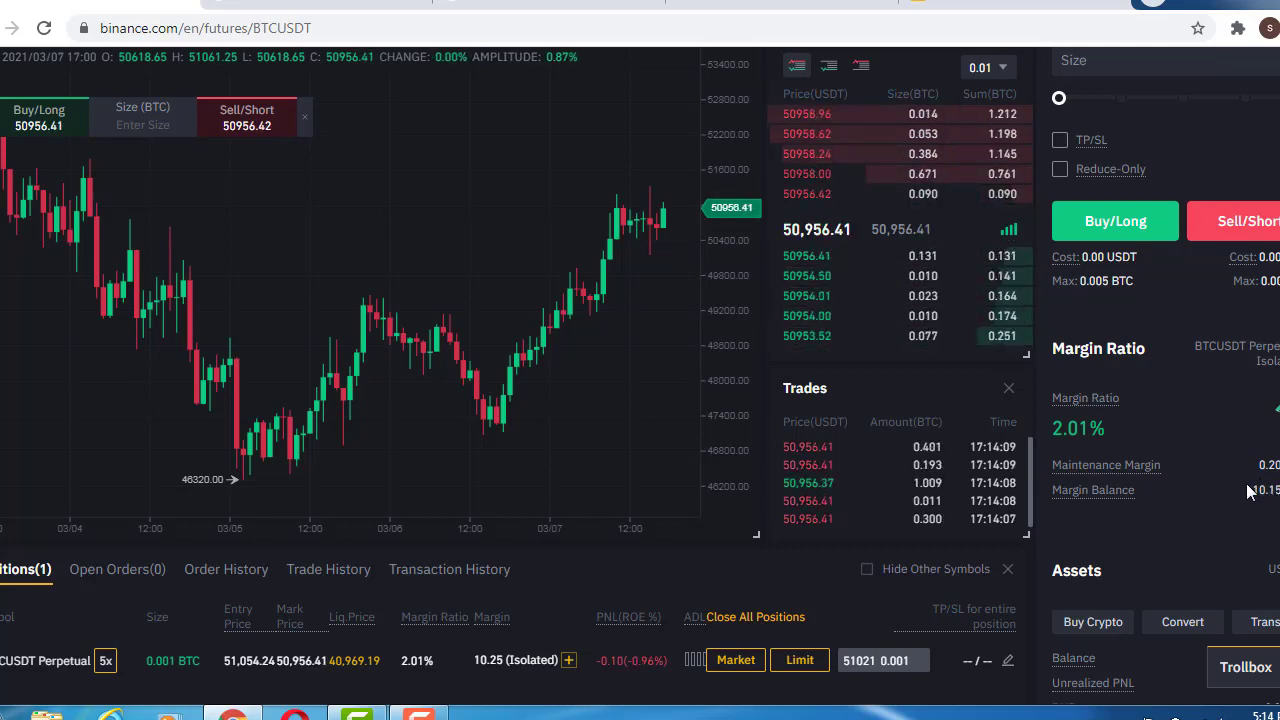
pyautogui.moveTo(1107, 470)
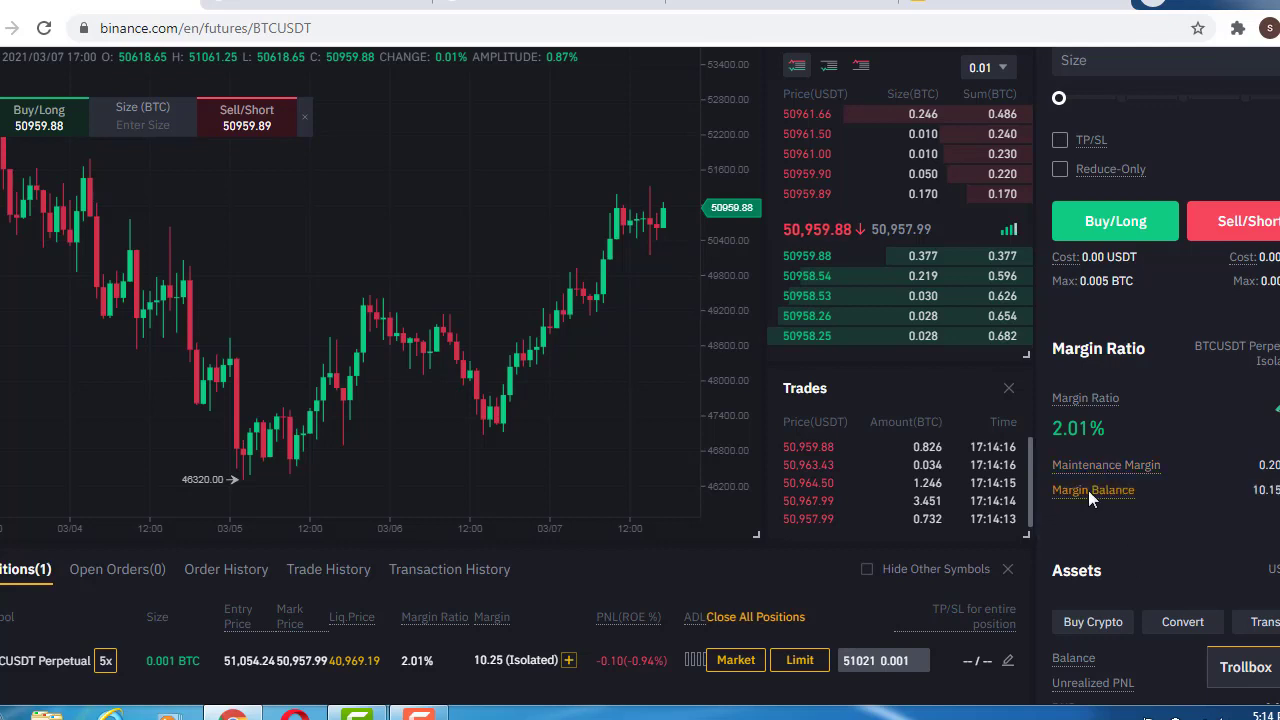
pyautogui.moveTo(1088, 497)
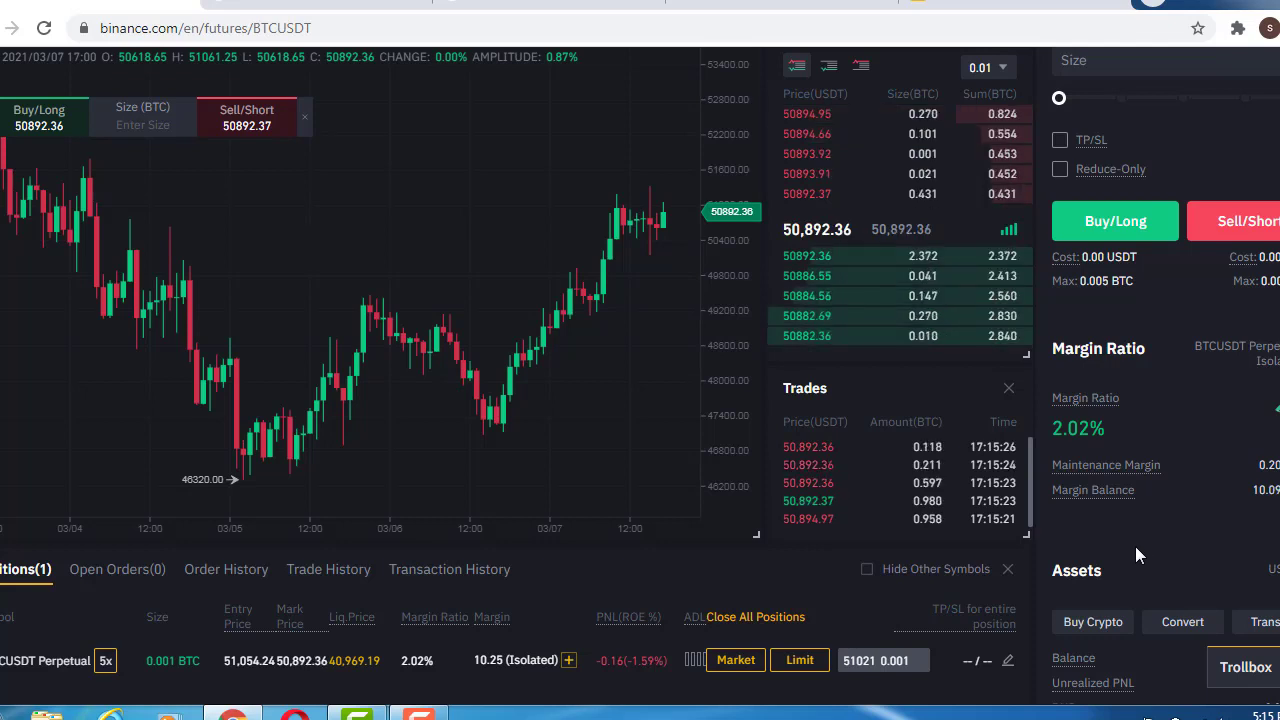
# Examine the futures account's asset balance and unrealized PNL, and the liquidation price of the open BTCUSDT position
pyautogui.scroll(-1, 1133, 532)
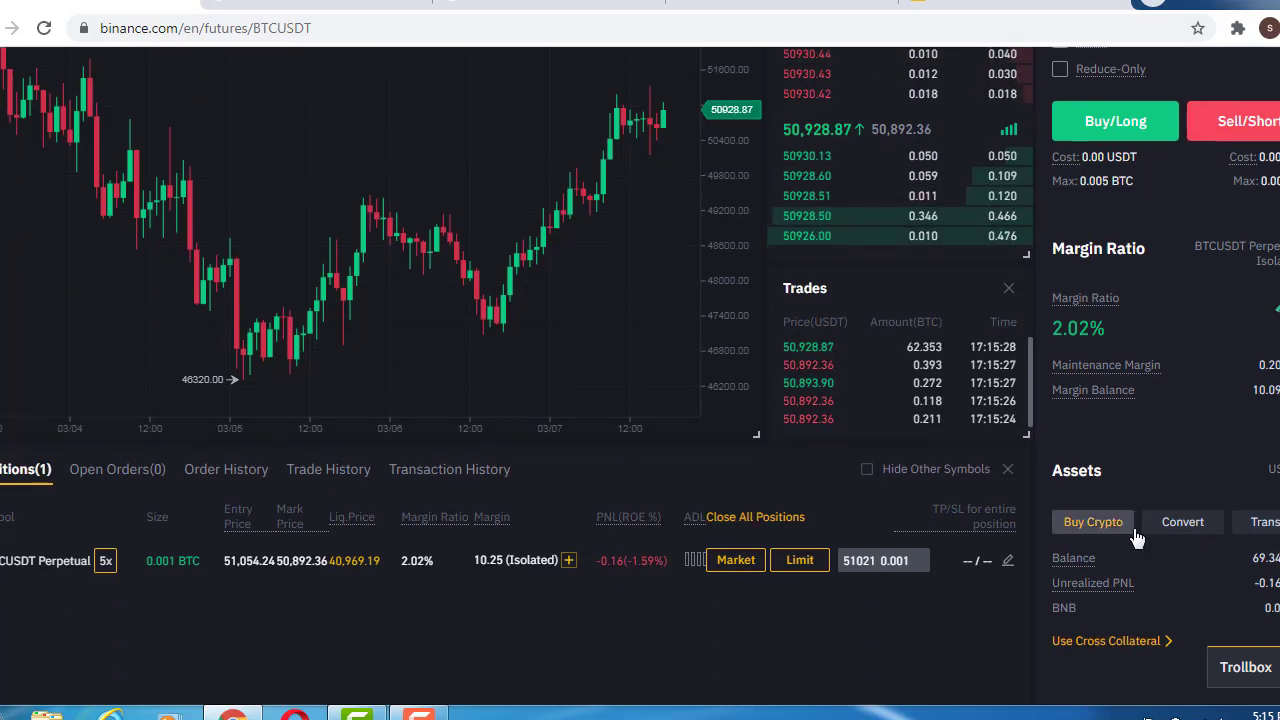
pyautogui.scroll(-1, 1141, 528)
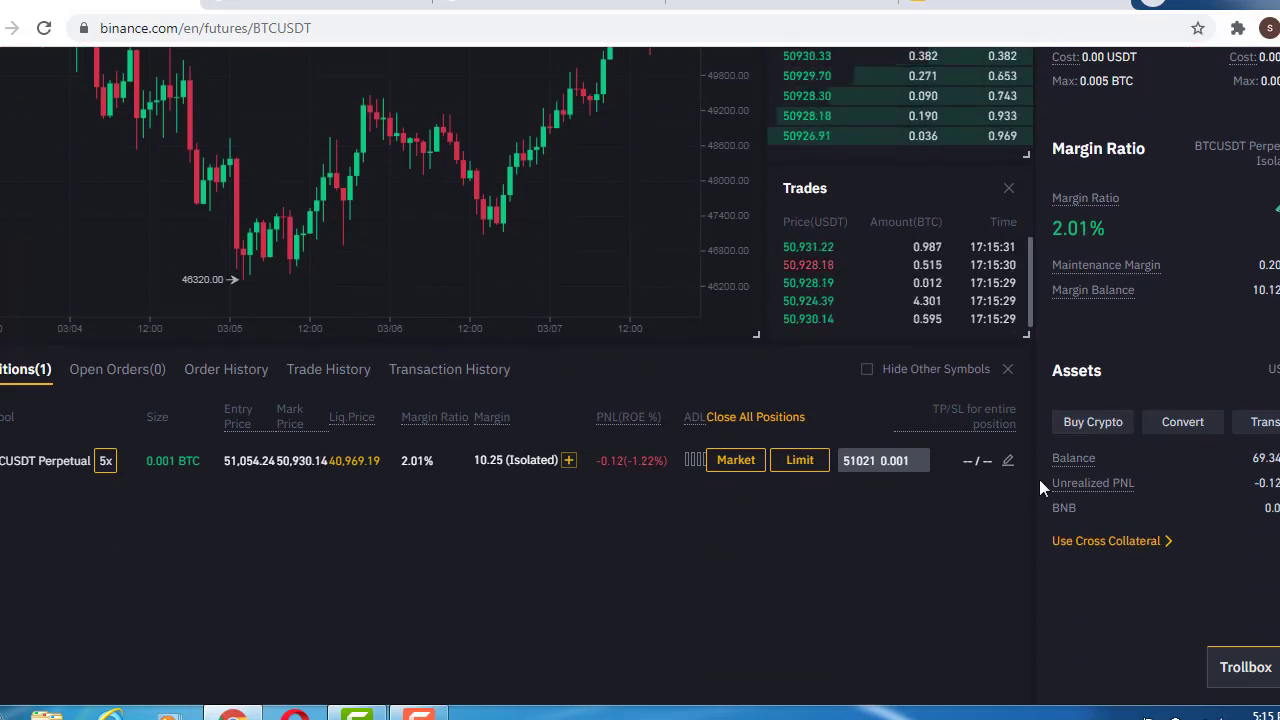
pyautogui.moveTo(1074, 461)
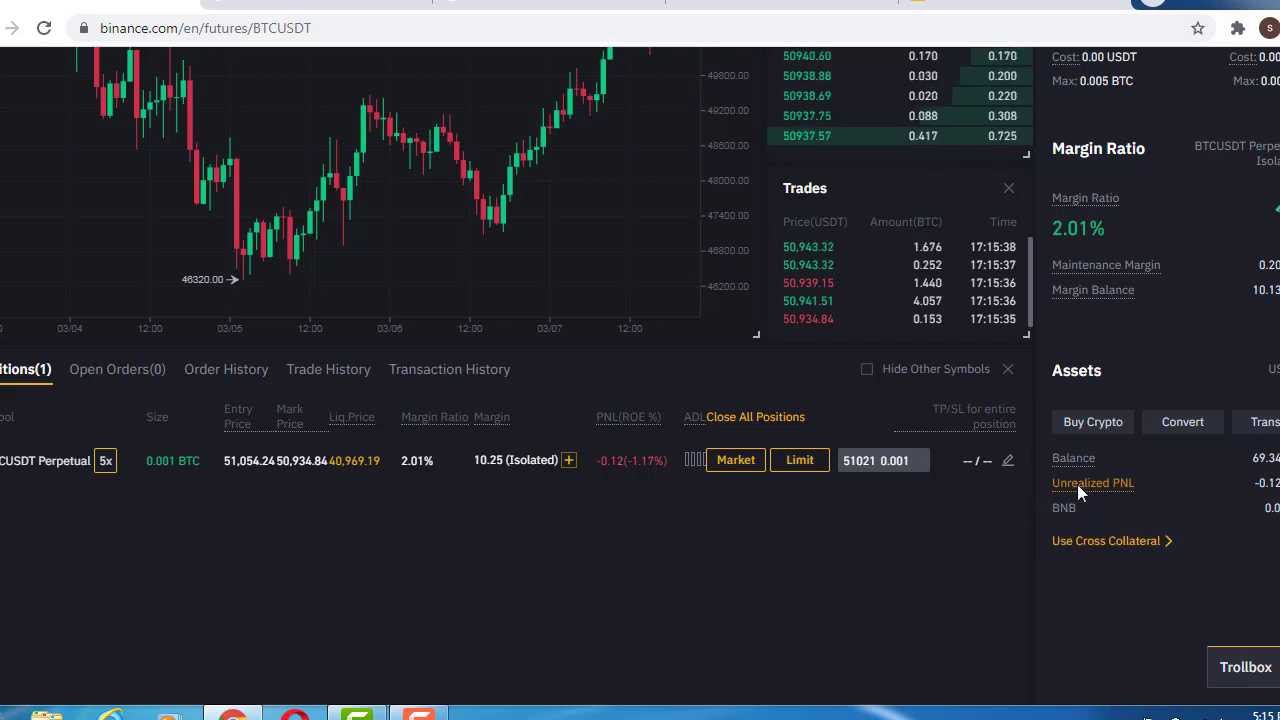
pyautogui.moveTo(1114, 485)
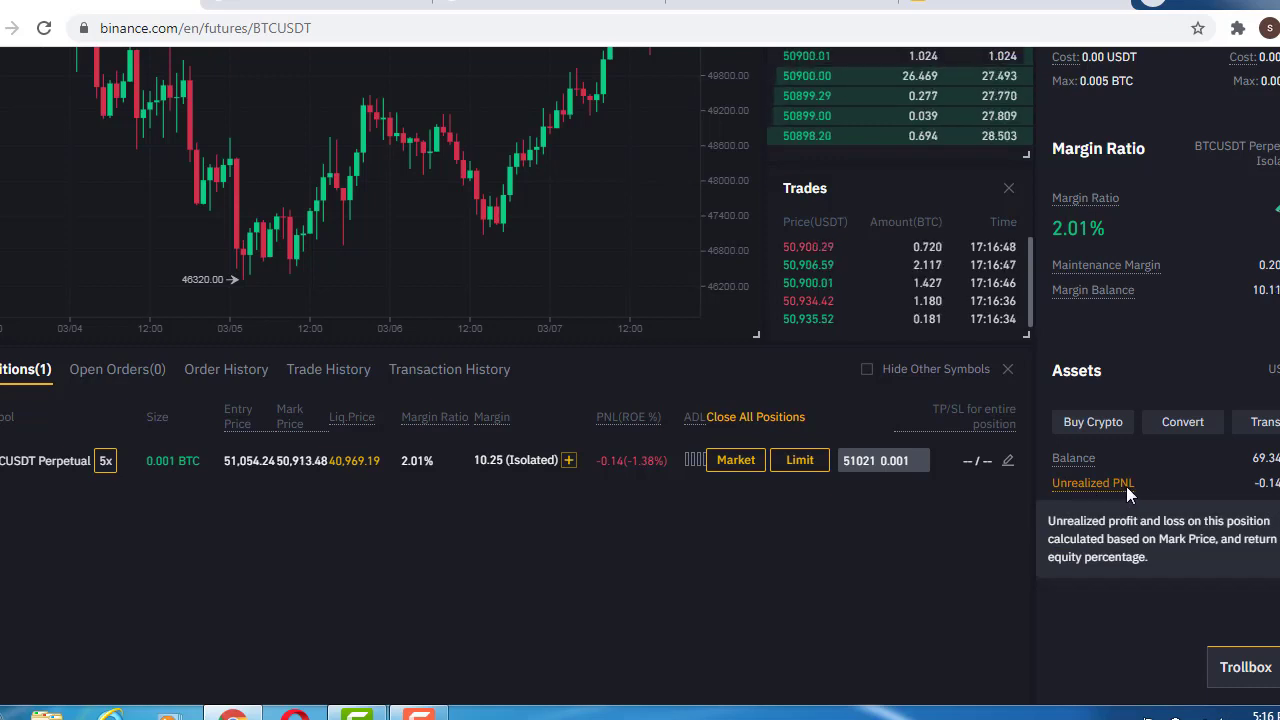
pyautogui.moveTo(1095, 484)
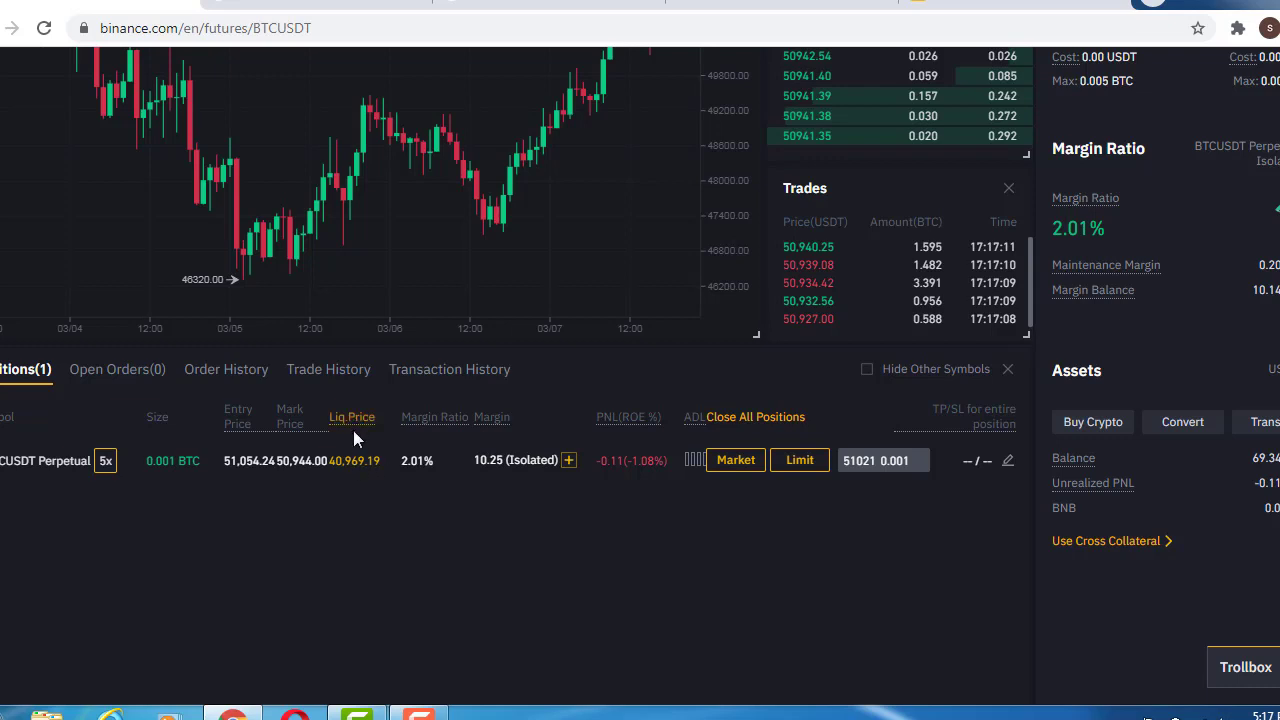
pyautogui.scroll(-1, 362, 440)
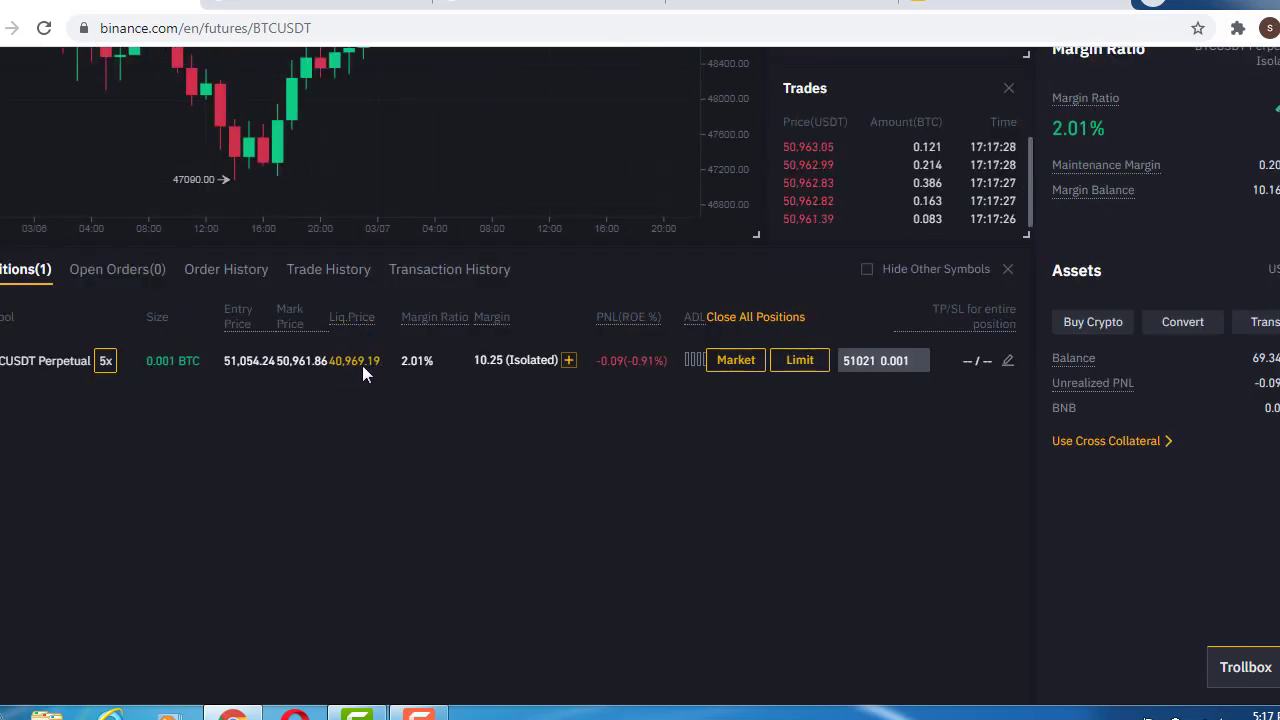
pyautogui.scroll(2, 1068, 227)
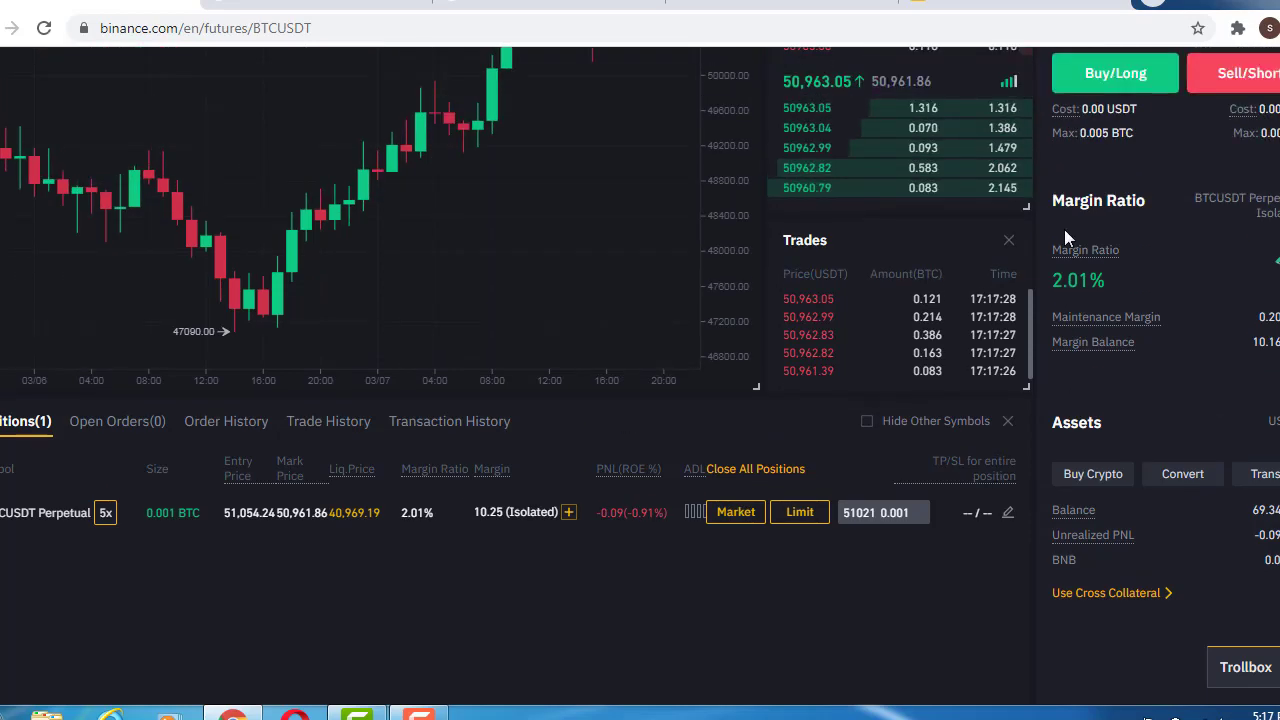
# Review the BTCUSDT price chart and the open position's entry price, mark price and PNL
pyautogui.scroll(2, 1064, 229)
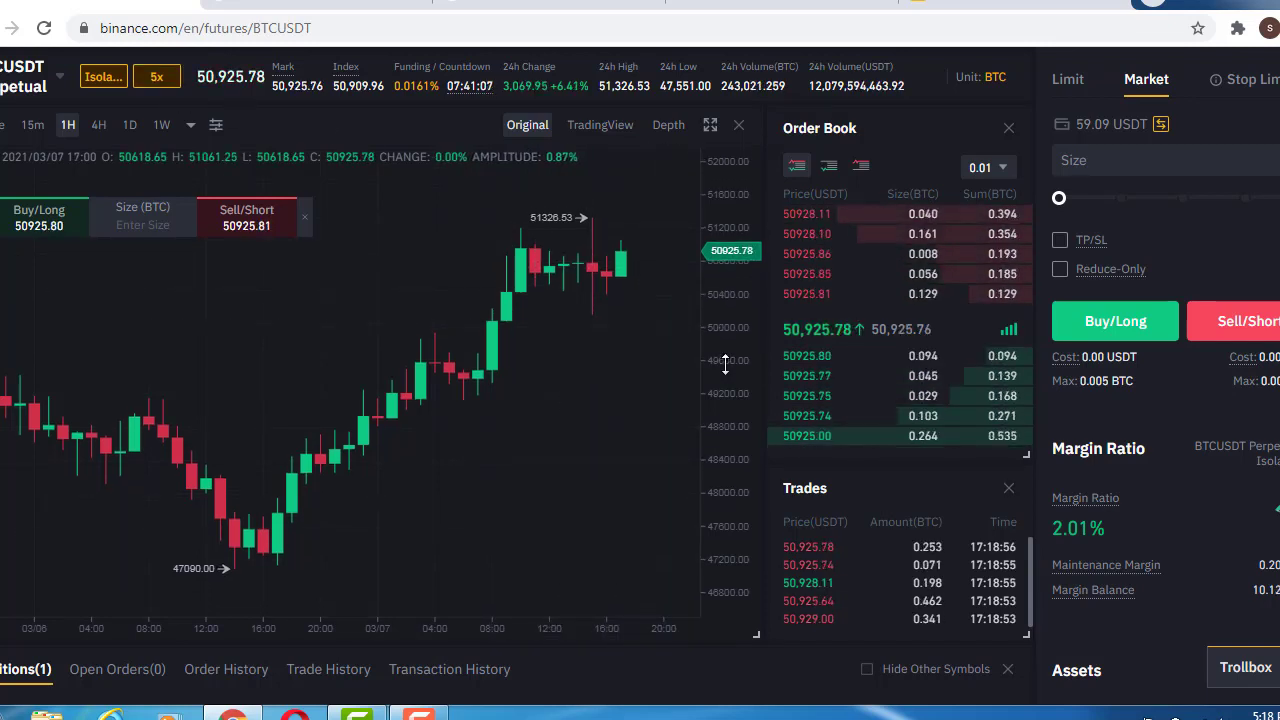
pyautogui.scroll(-3, 870, 388)
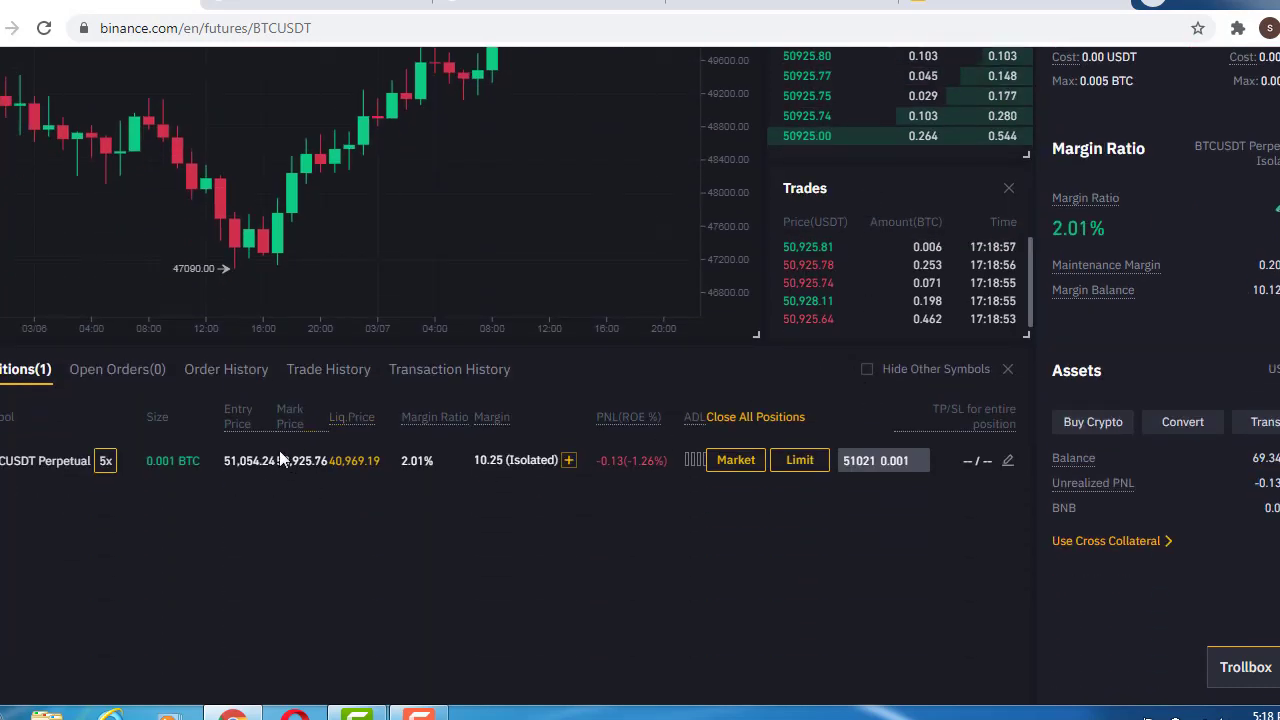
pyautogui.moveTo(286, 430)
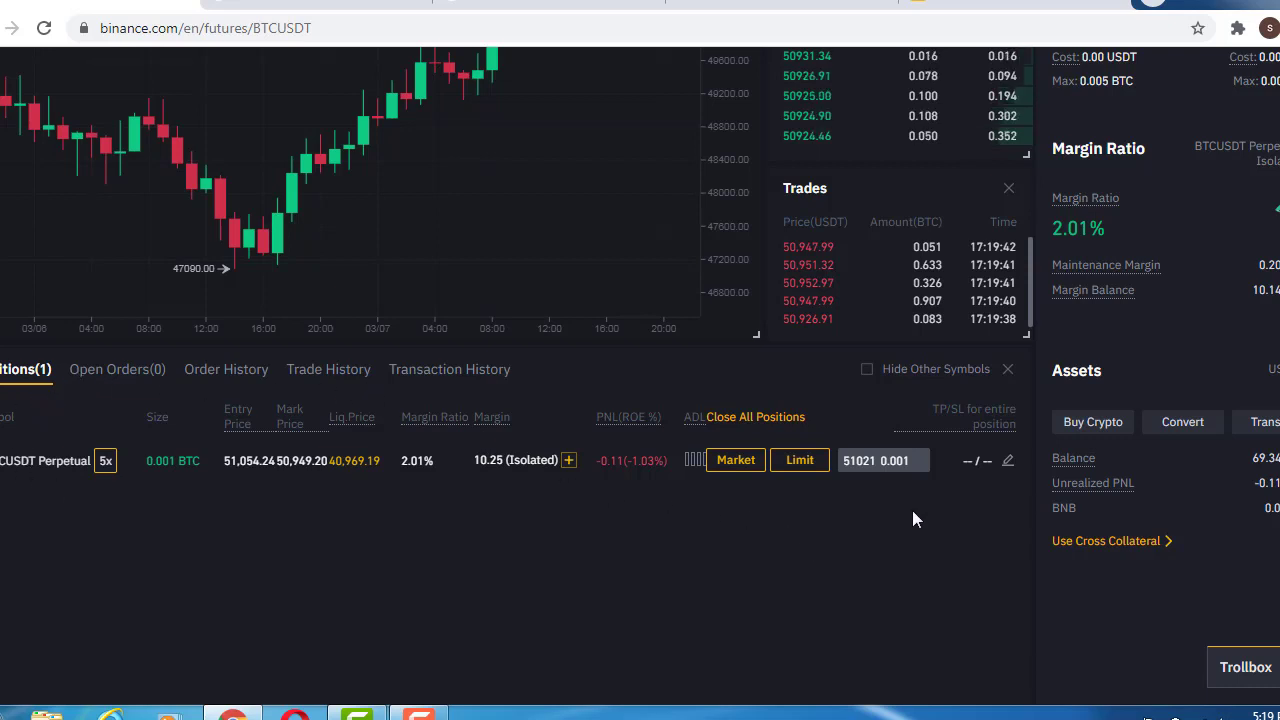
# Open the futures calculator and set up a long PNL calculation with 8x leverage, entry price 48000 USDT and exit price 55000 USDT
pyautogui.scroll(4, 912, 517)
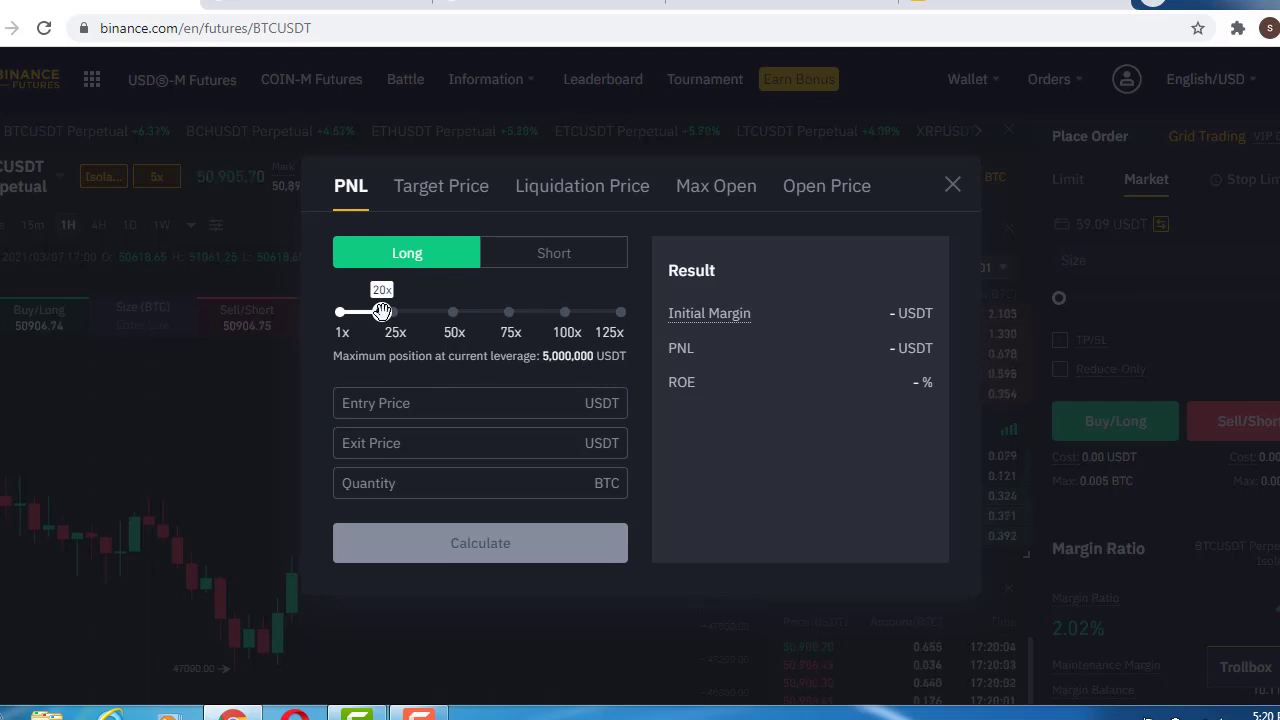
pyautogui.moveTo(383, 313); pyautogui.dragTo(357, 310)
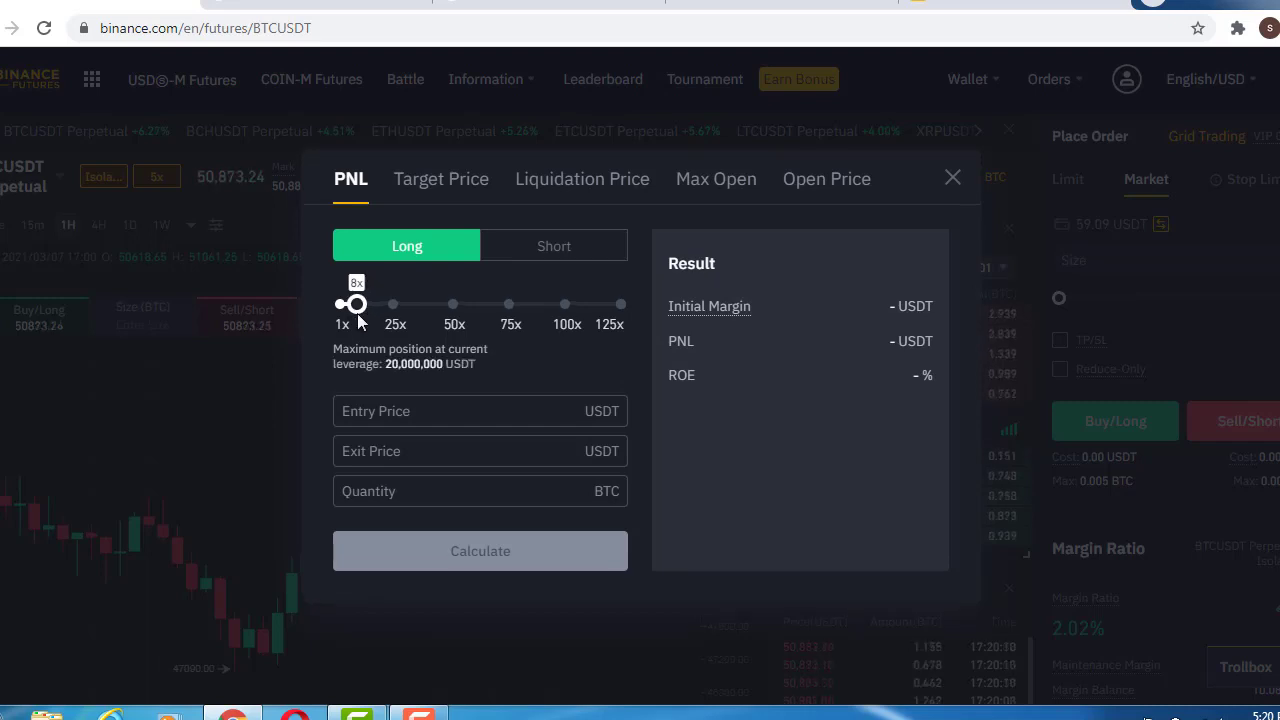
pyautogui.click(462, 415)
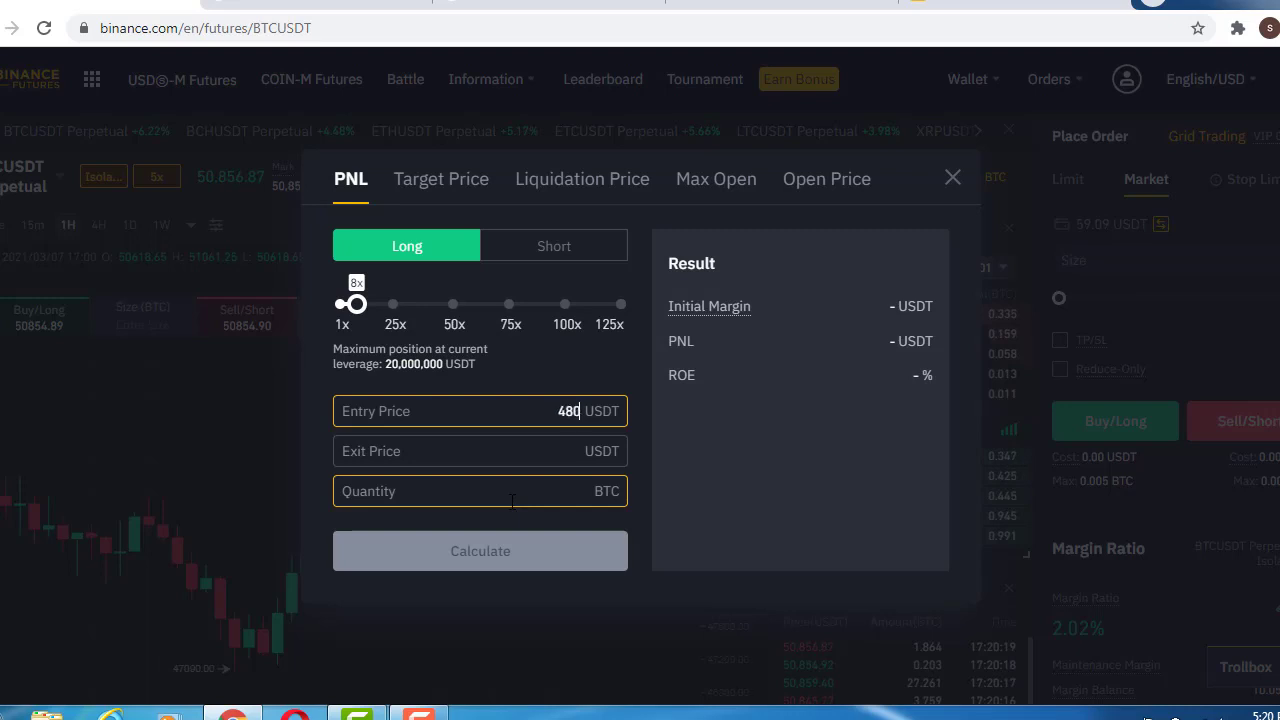
pyautogui.click(549, 450)
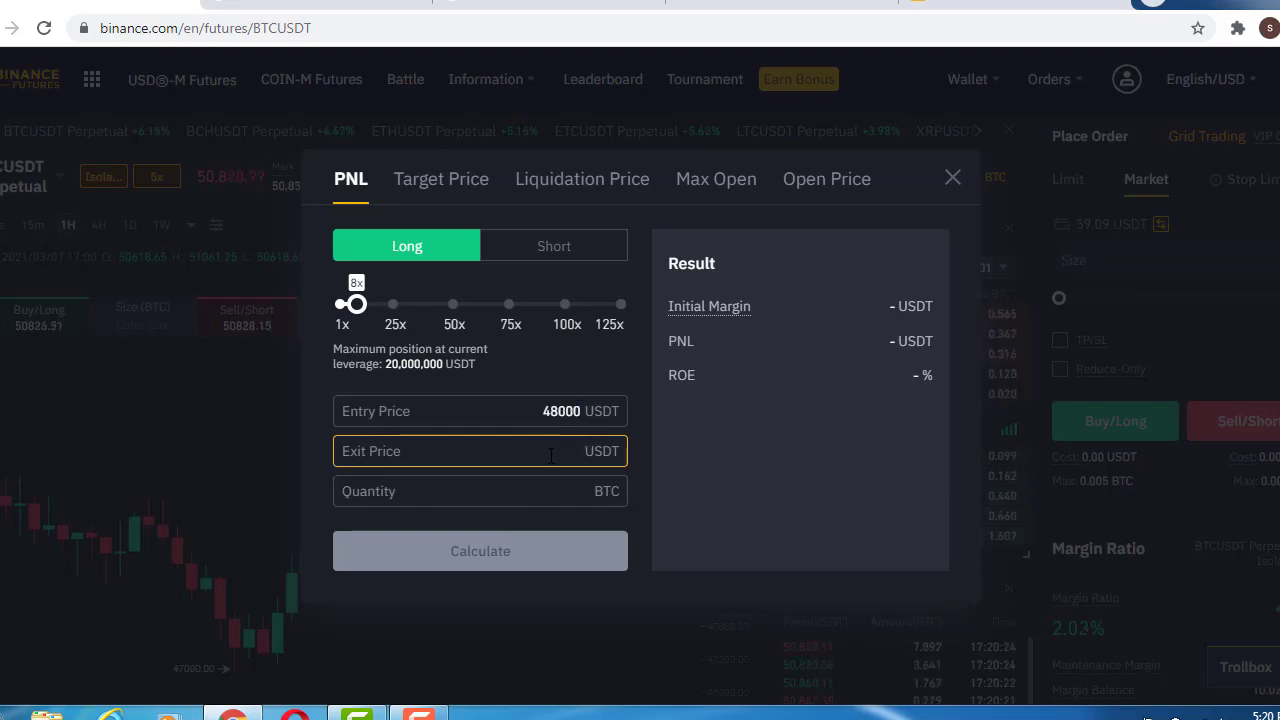
pyautogui.write('55000')
# Set the PNL calculation's quantity to 0.01 BTC and calculate the initial margin, PNL and ROE
pyautogui.click(555, 487)
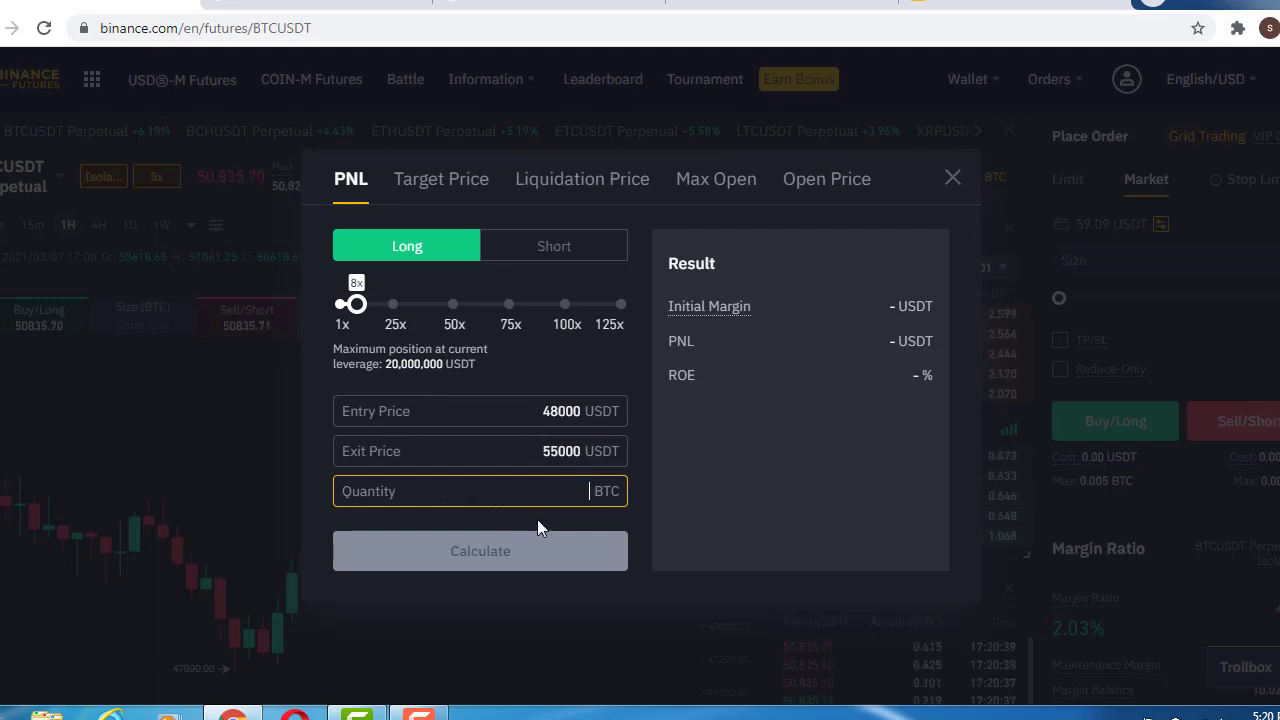
pyautogui.write('0.0')
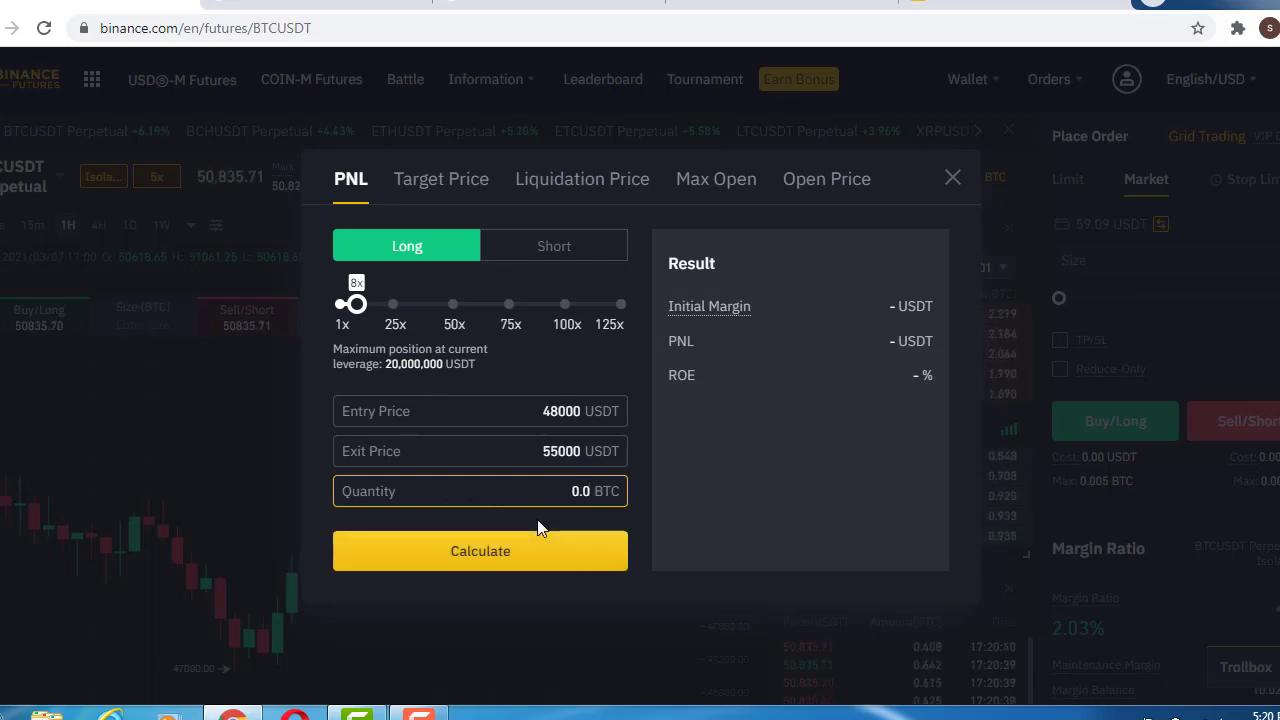
pyautogui.write('1')
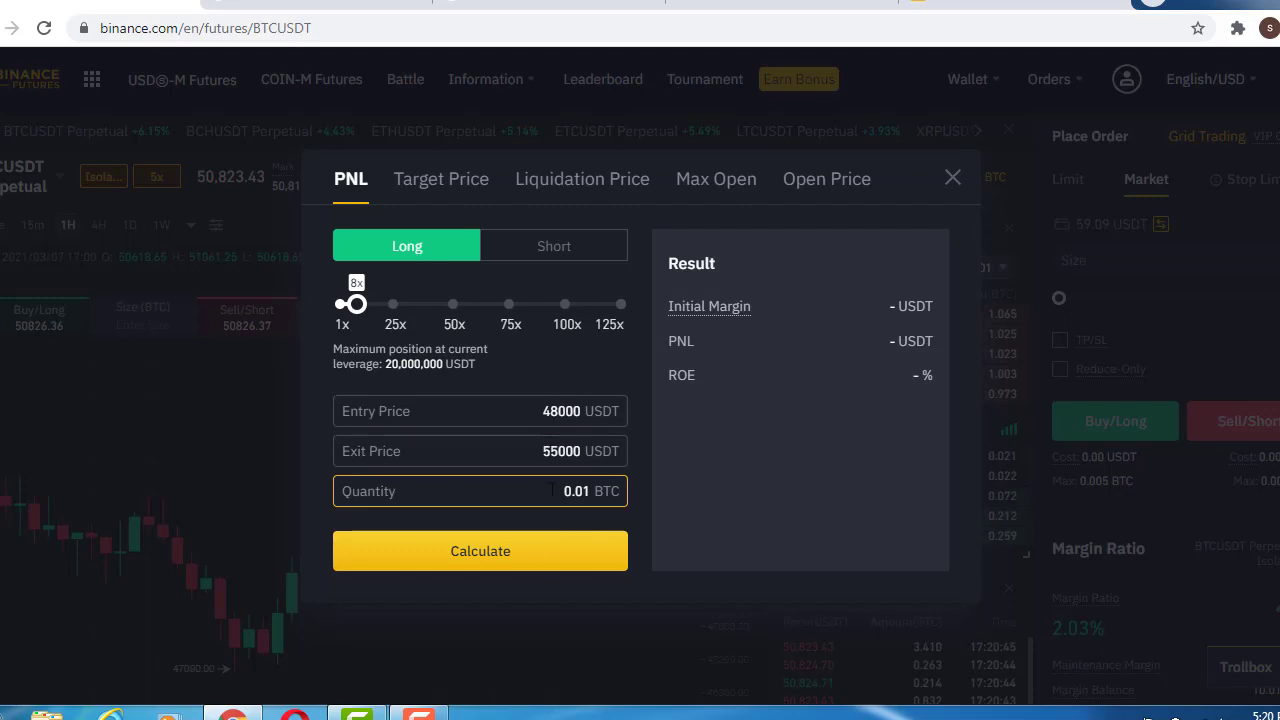
pyautogui.click(526, 551)
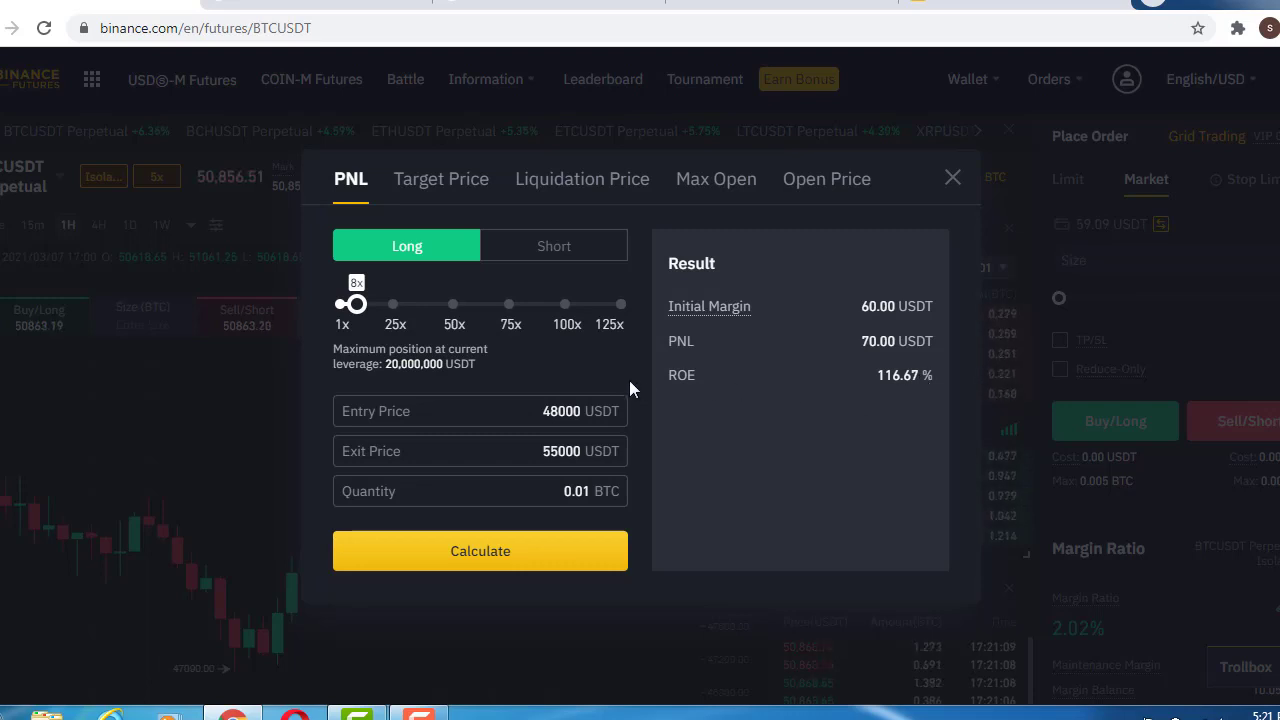
# Look through the calculator's Target Price, Liquidation Price and Max Open sections, return to PNL, and close the calculator
pyautogui.click(455, 179)
pyautogui.click(545, 212)
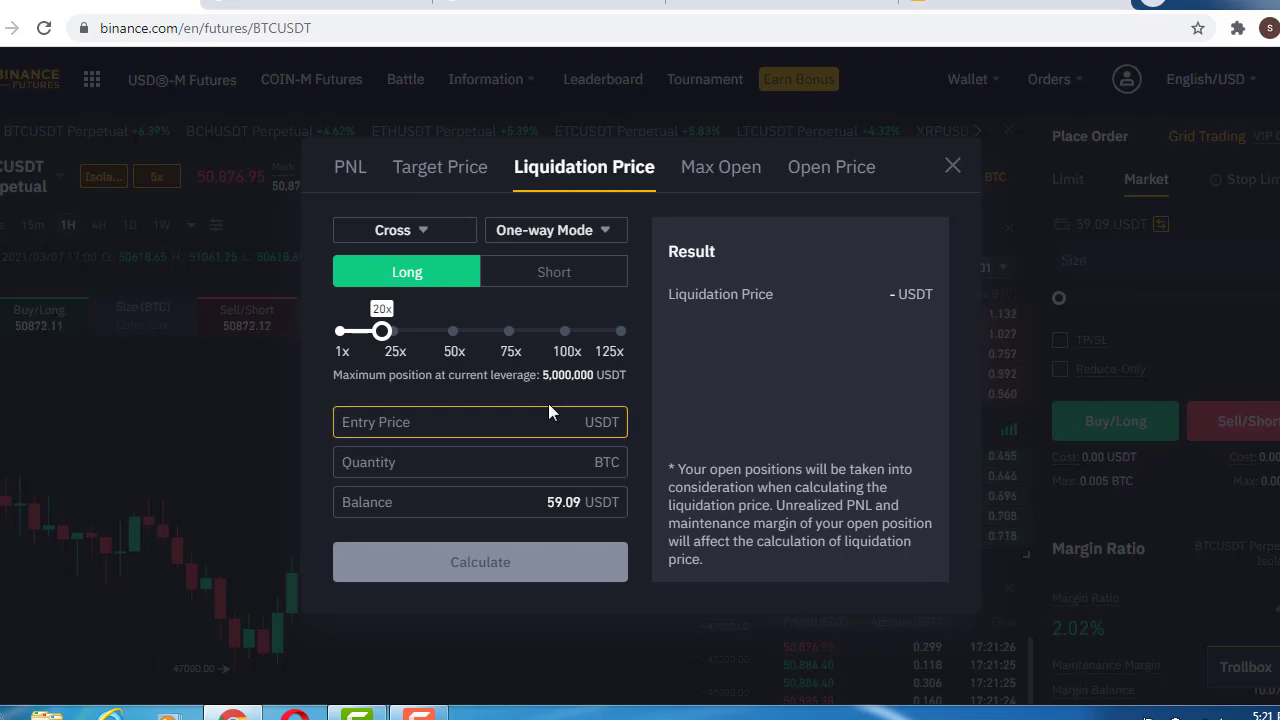
pyautogui.click(440, 167)
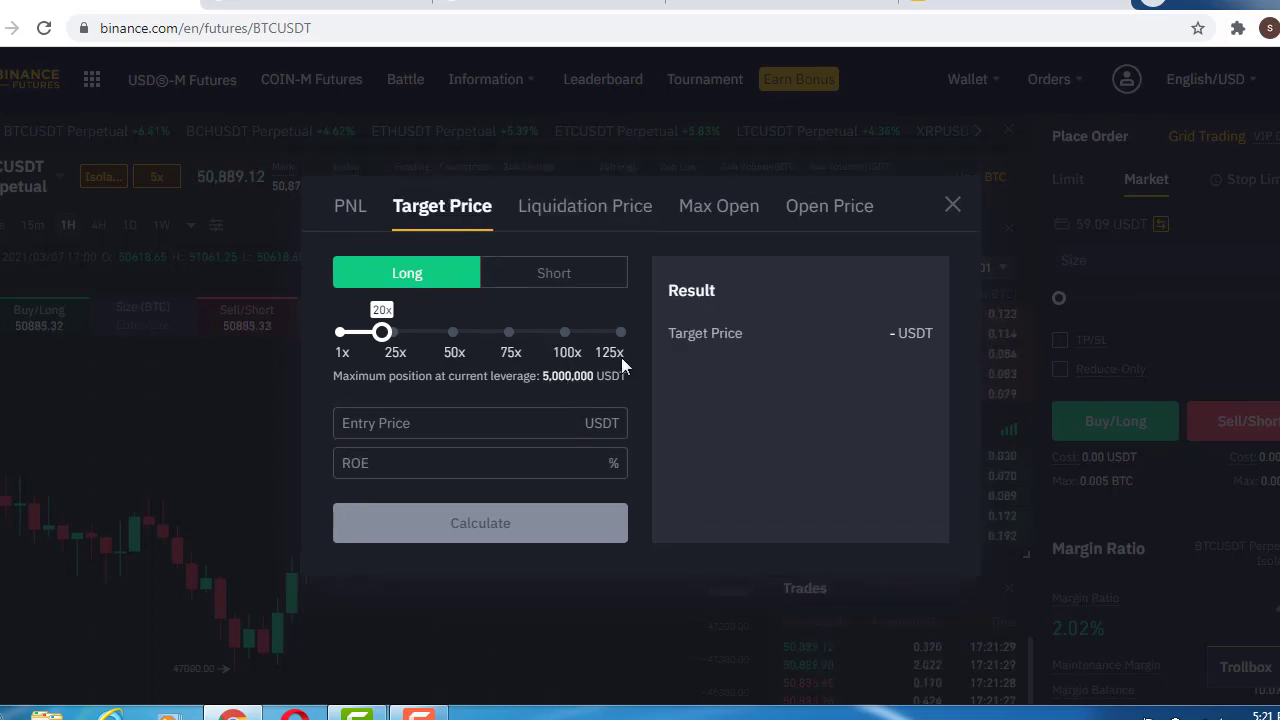
pyautogui.click(725, 221)
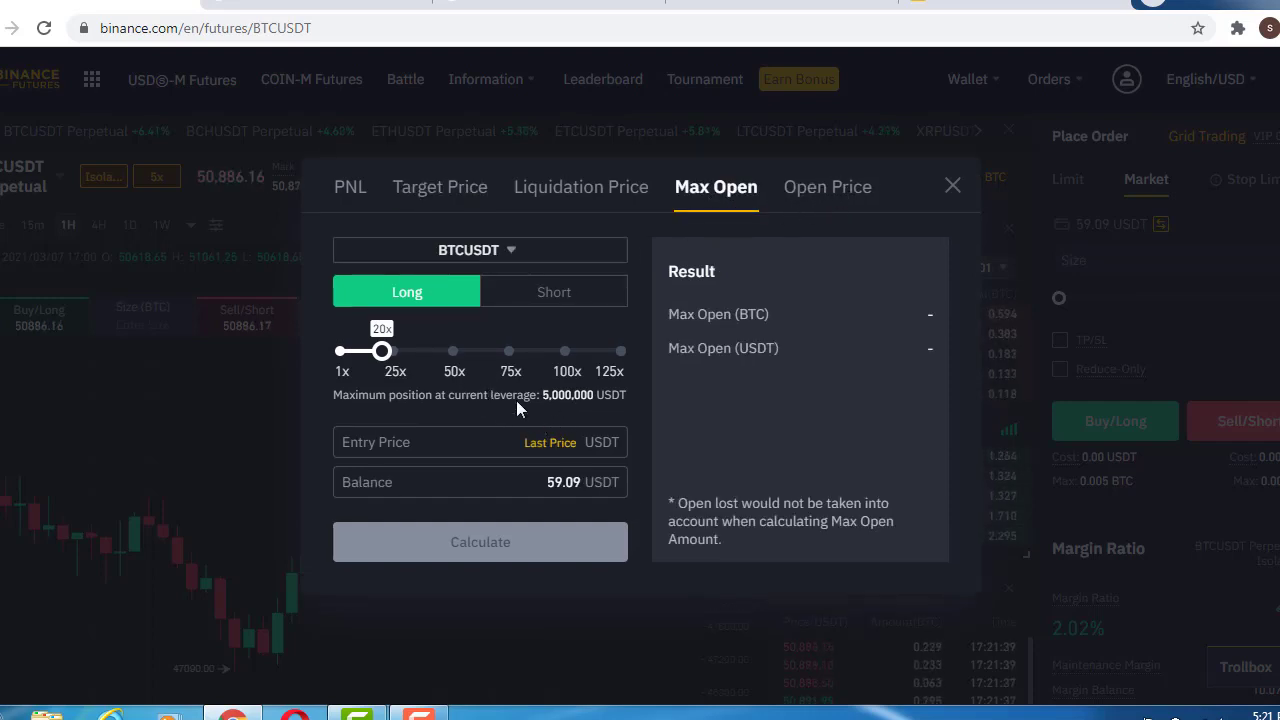
pyautogui.click(358, 192)
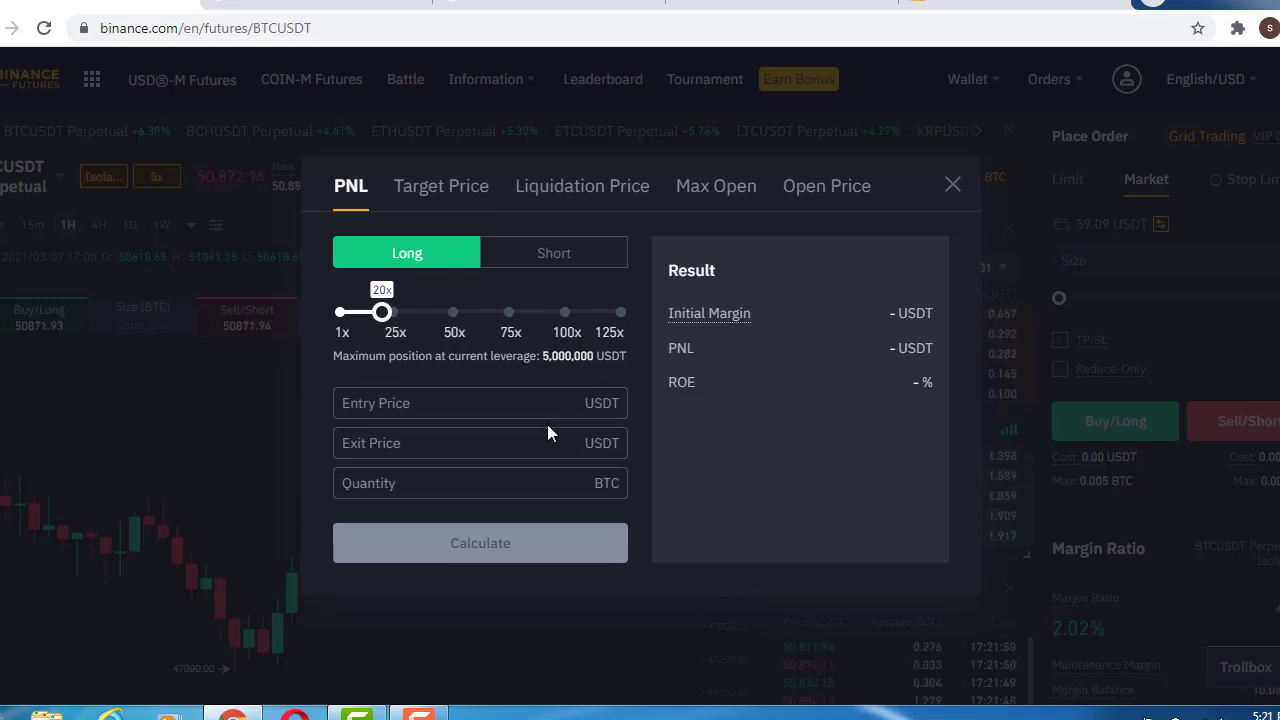
pyautogui.click(953, 186)
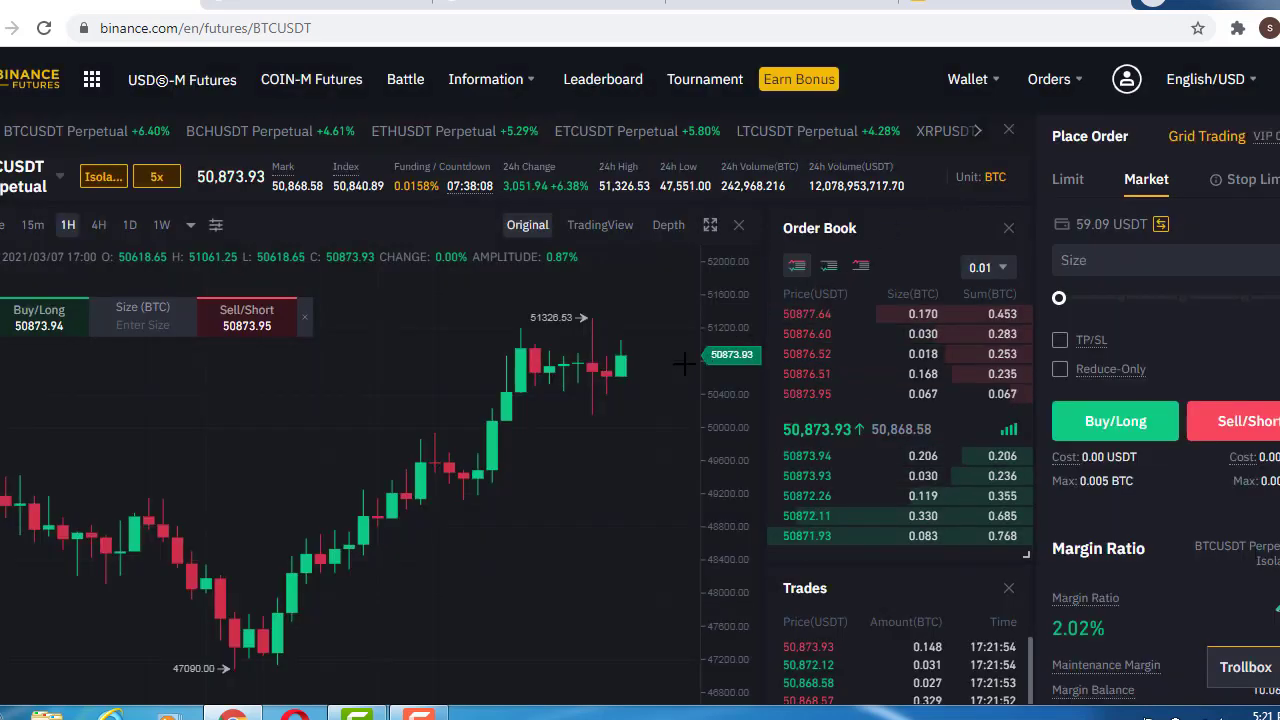